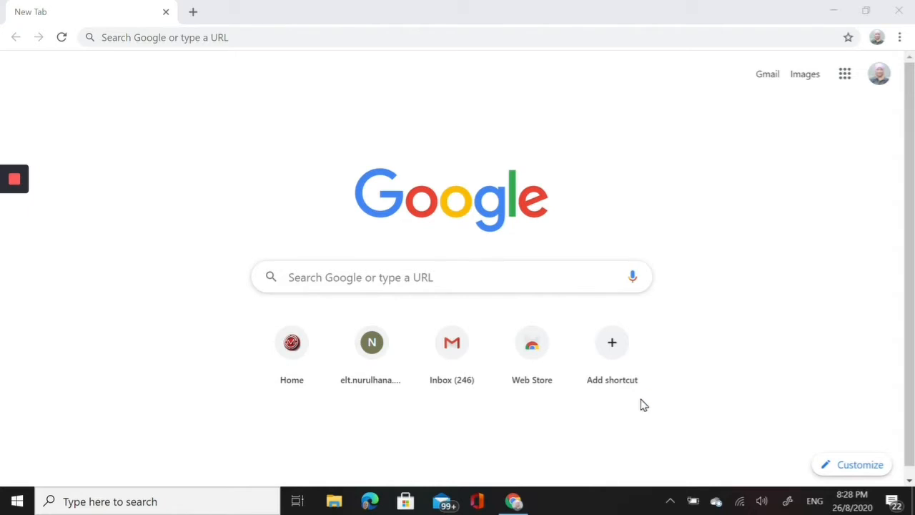
- Search Google for "padlet sign up" and open the Sign up for Padlet page
{"action": "left_click", "coordinate": [318, 276]}
{"action": "type", "text": "p"}
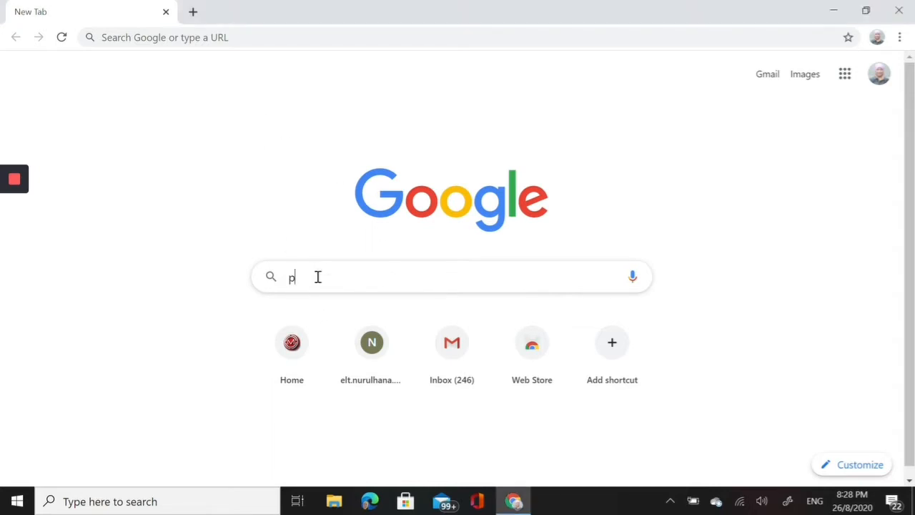
{"action": "type", "text": "adle"}
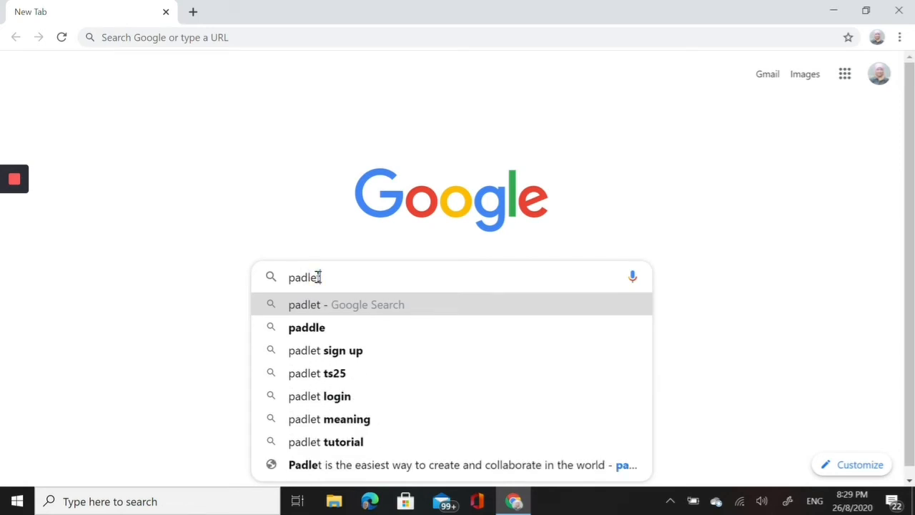
{"action": "type", "text": "t"}
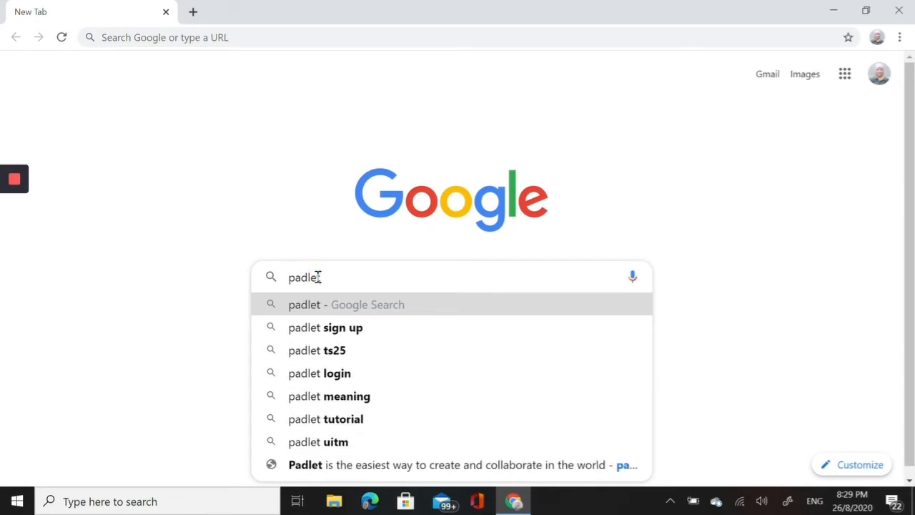
{"action": "left_click", "coordinate": [359, 335]}
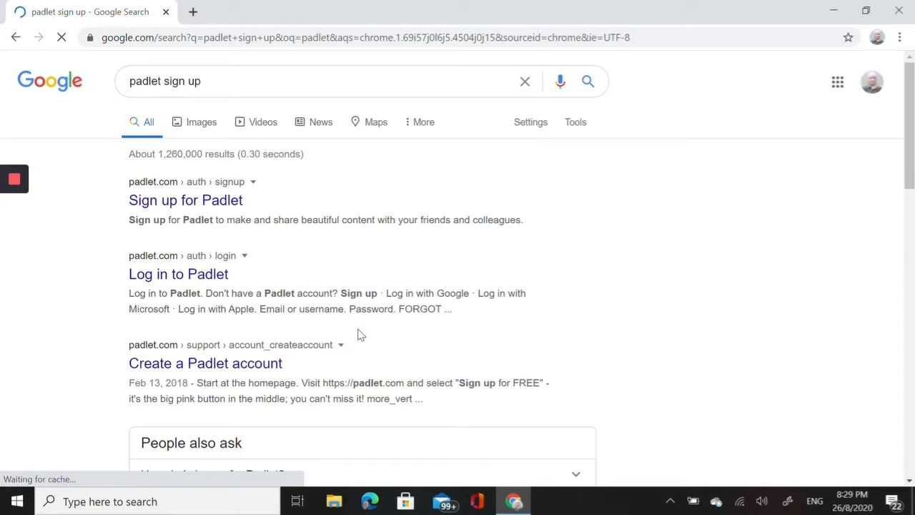
{"action": "left_click", "coordinate": [177, 206]}
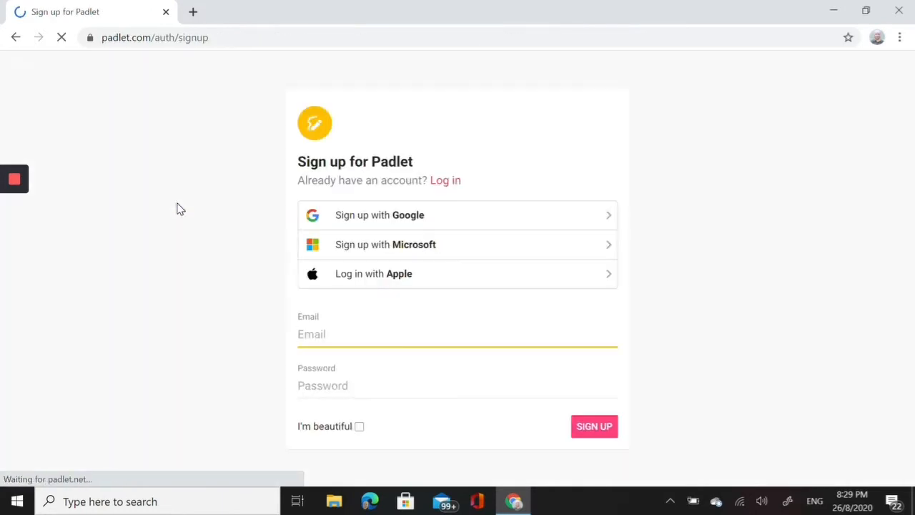
- Sign up with the listed Google account on the free Basic membership, allowing padlet.com to show notifications
{"action": "left_click", "coordinate": [418, 219]}
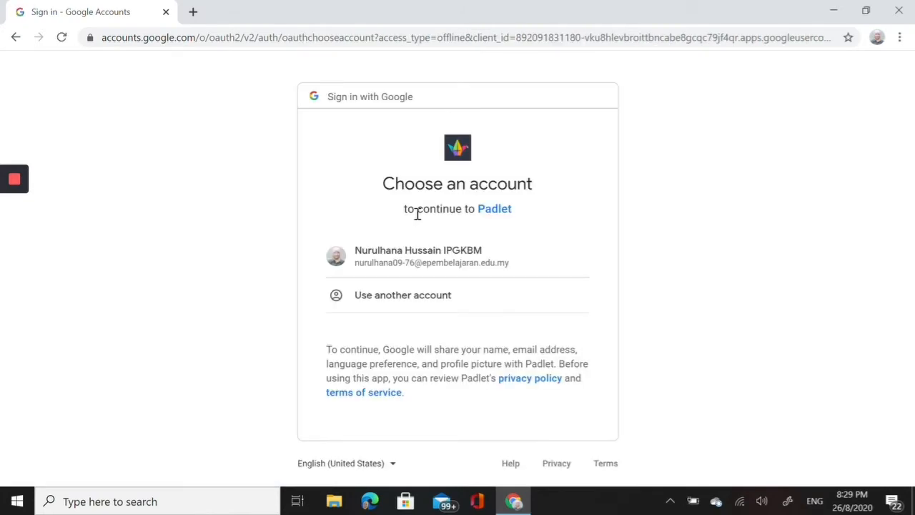
{"action": "left_click", "coordinate": [415, 257]}
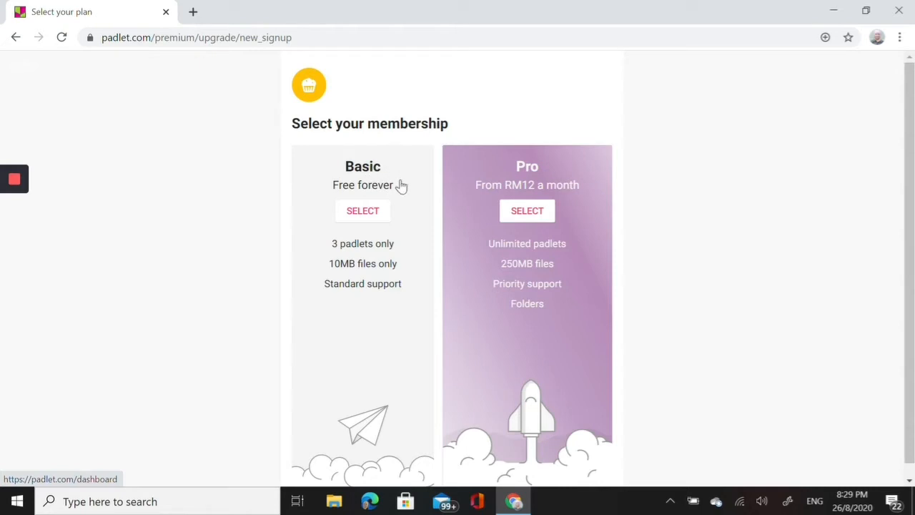
{"action": "left_click", "coordinate": [365, 286]}
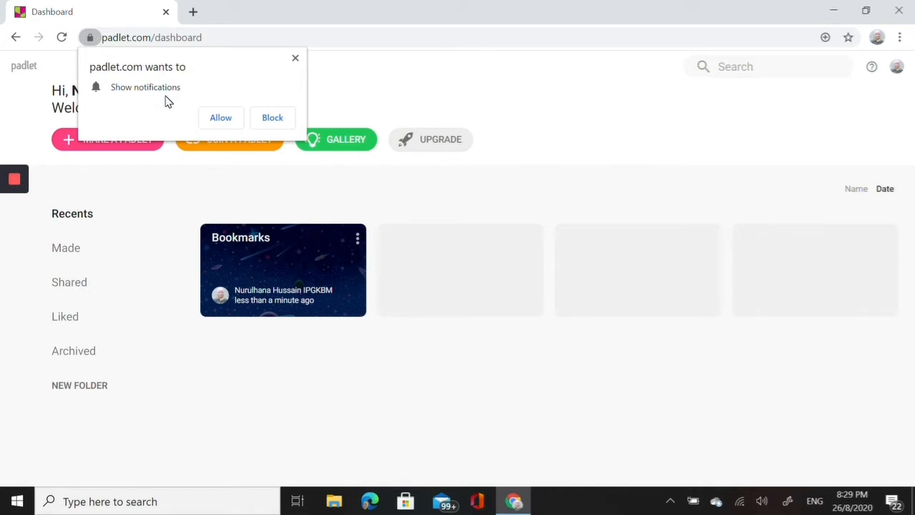
{"action": "left_click", "coordinate": [221, 119]}
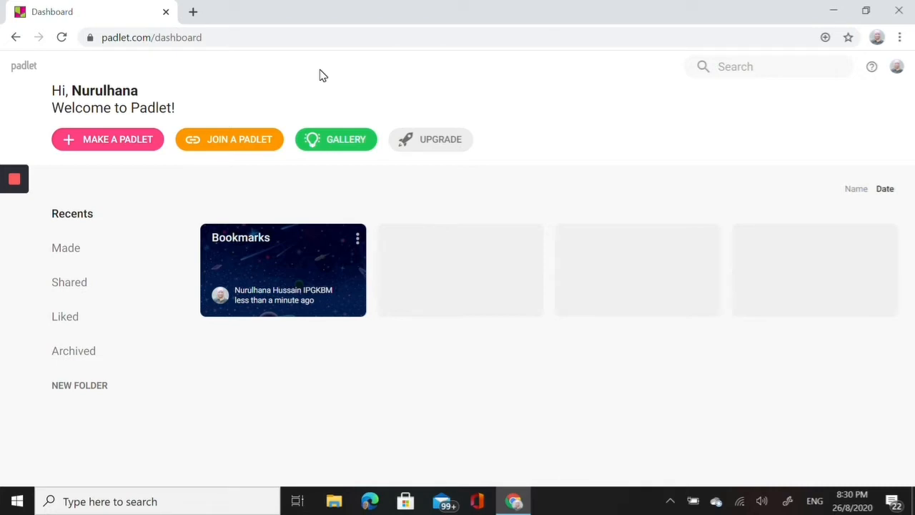
- View the Bookmarks padlet and return to the dashboard
{"action": "left_click", "coordinate": [263, 274]}
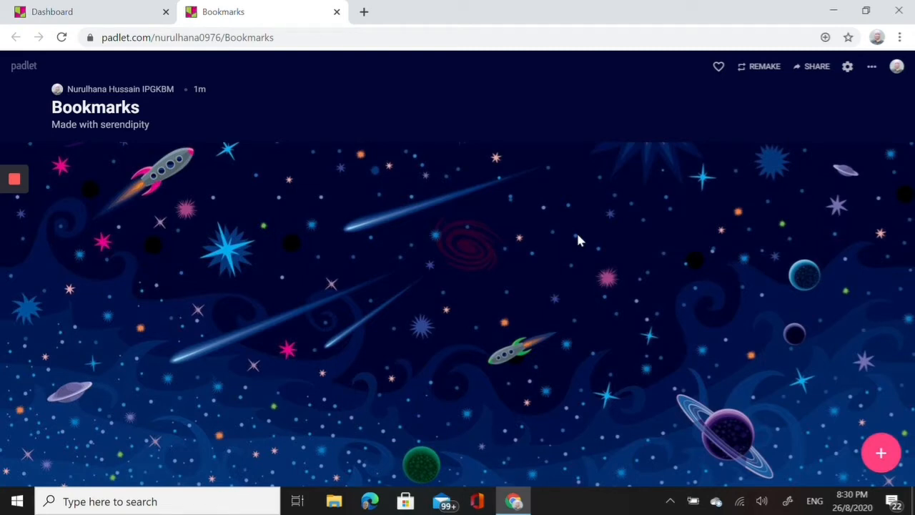
{"action": "left_click", "coordinate": [111, 12]}
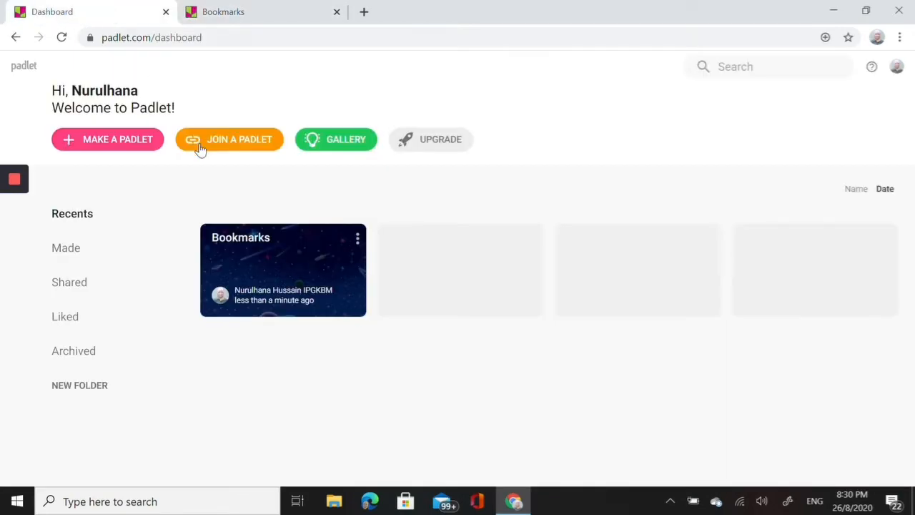
- Make a new blank padlet with the Shelf layout
{"action": "left_click", "coordinate": [112, 141]}
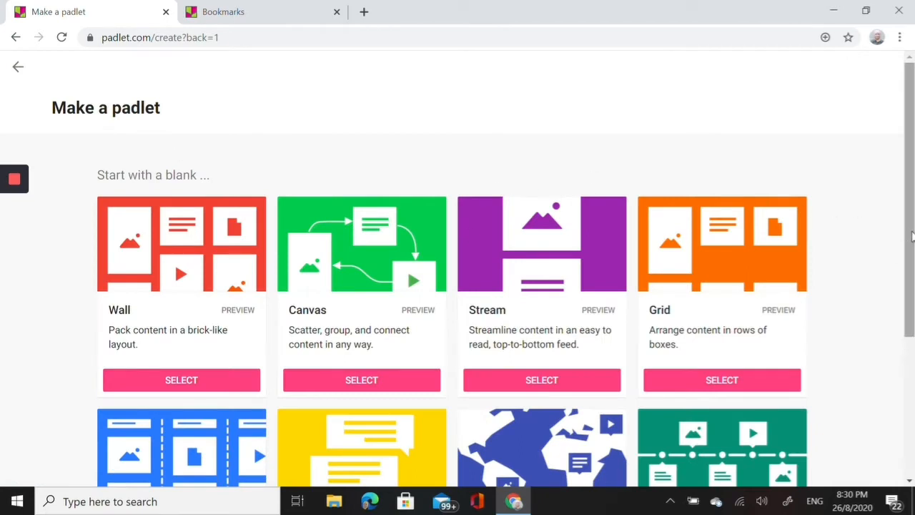
{"action": "scroll", "coordinate": [912, 236], "scroll_direction": "down", "scroll_amount": 3}
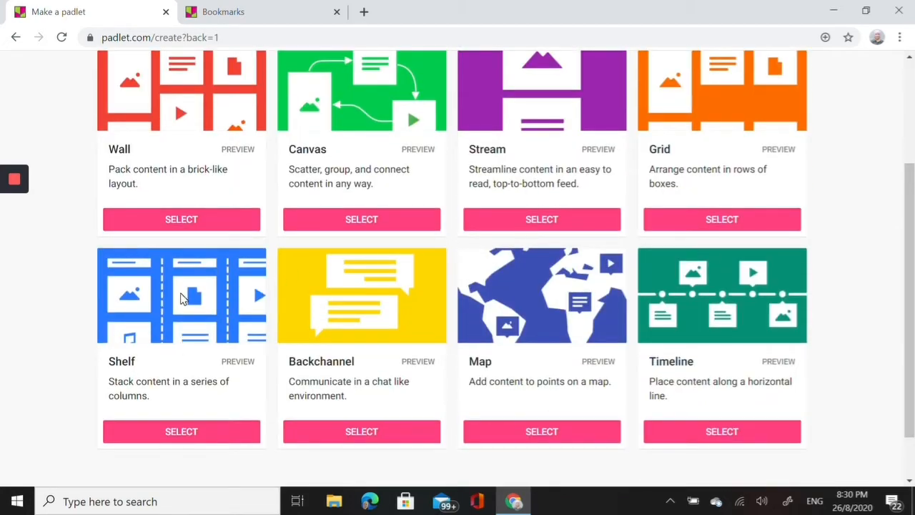
{"action": "left_click", "coordinate": [166, 434]}
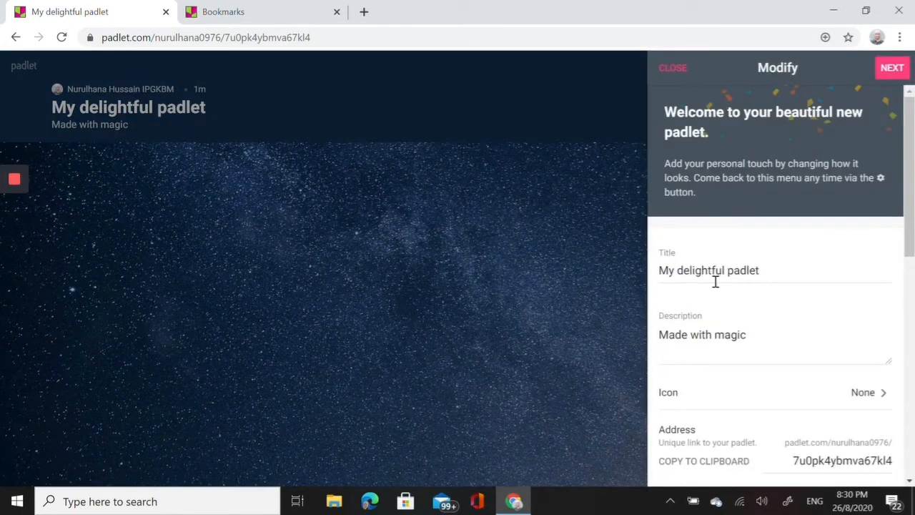
- Replace the padlet's title with "E-Portfolio" followed by the owner's full name
{"action": "left_click", "coordinate": [772, 271]}
{"action": "key", "text": "BackSpace"}
{"action": "key", "text": "BackSpace"}
{"action": "key", "text": "BackSpace"}
{"action": "key", "text": "BackSpace"}
{"action": "key", "text": "BackSpace"}
{"action": "key", "text": "BackSpace"}
{"action": "key", "text": "BackSpace"}
{"action": "key", "text": "BackSpace"}
{"action": "key", "text": "BackSpace"}
{"action": "key", "text": "BackSpace"}
{"action": "key", "text": "BackSpace"}
{"action": "key", "text": "BackSpace"}
{"action": "key", "text": "BackSpace"}
{"action": "key", "text": "BackSpace"}
{"action": "key", "text": "BackSpace"}
{"action": "key", "text": "BackSpace"}
{"action": "key", "text": "BackSpace"}
{"action": "key", "text": "BackSpace"}
{"action": "key", "text": "BackSpace"}
{"action": "key", "text": "BackSpace"}
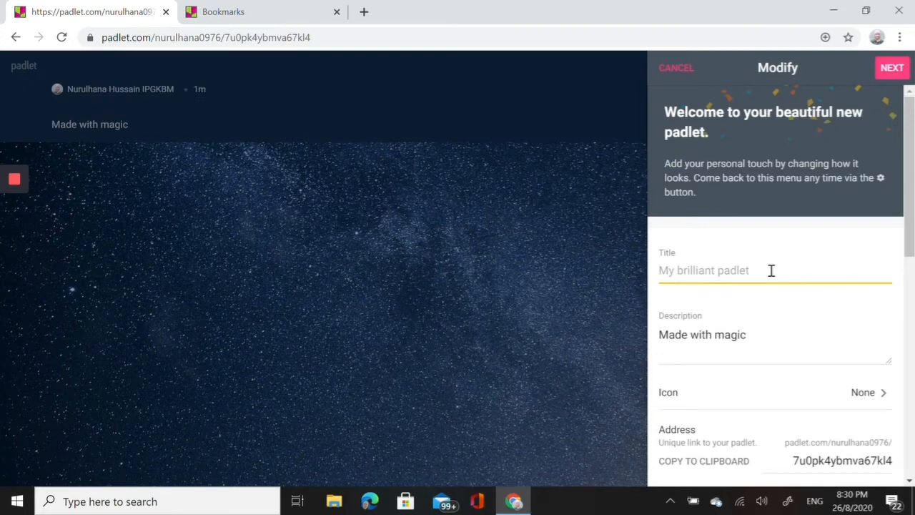
{"action": "type", "text": "E"}
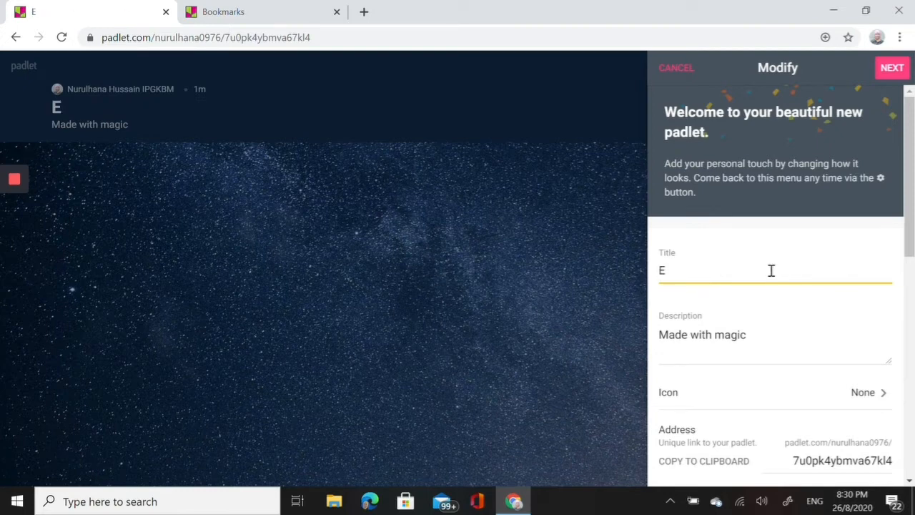
{"action": "type", "text": "-Portfol"}
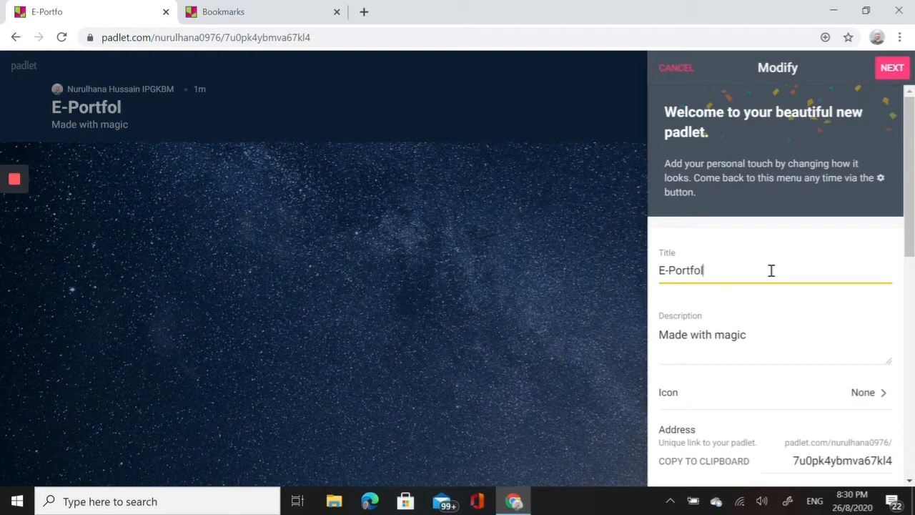
{"action": "type", "text": "io Nurulh"}
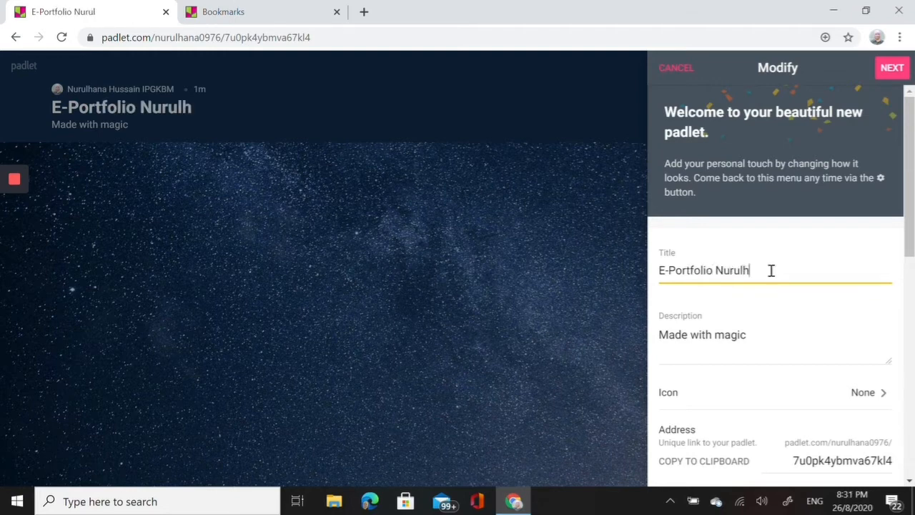
{"action": "type", "text": "ana"}
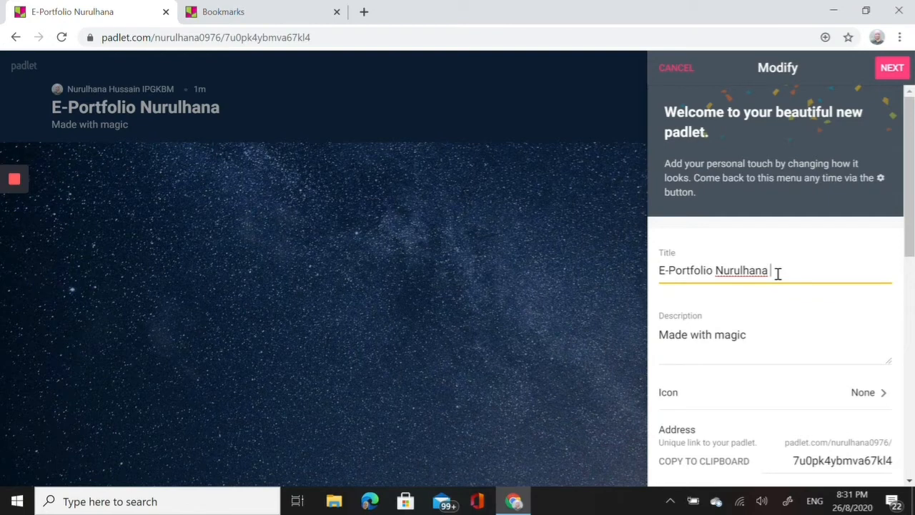
{"action": "type", "text": " Hussai"}
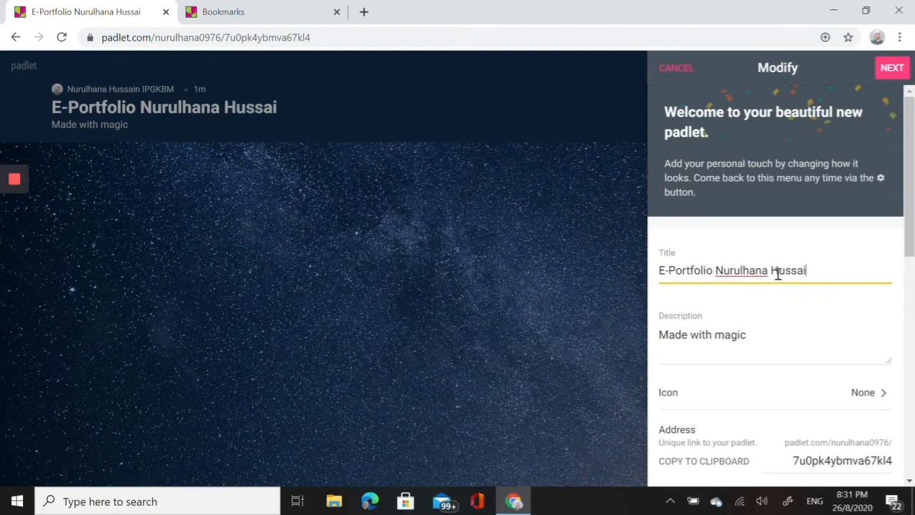
{"action": "type", "text": "n"}
- Replace the padlet's description with "Sayangi diri hiasi peribadi"
{"action": "left_click", "coordinate": [709, 334]}
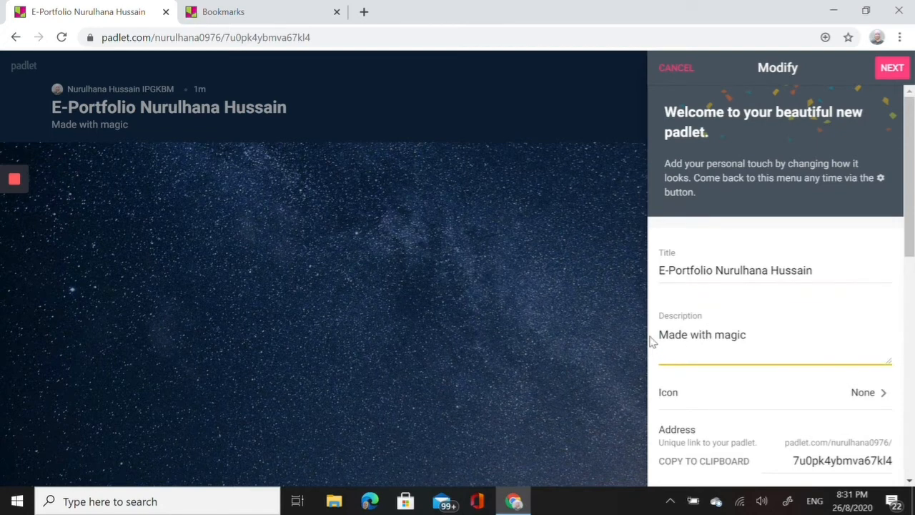
{"action": "left_click_drag", "start_coordinate": [667, 334], "coordinate": [768, 333]}
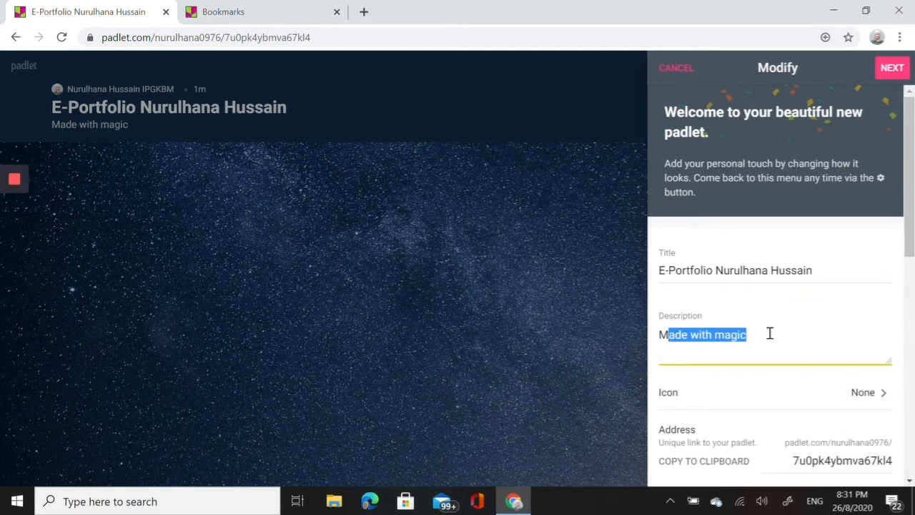
{"action": "key", "text": "BackSpace"}
{"action": "key", "text": "BackSpace"}
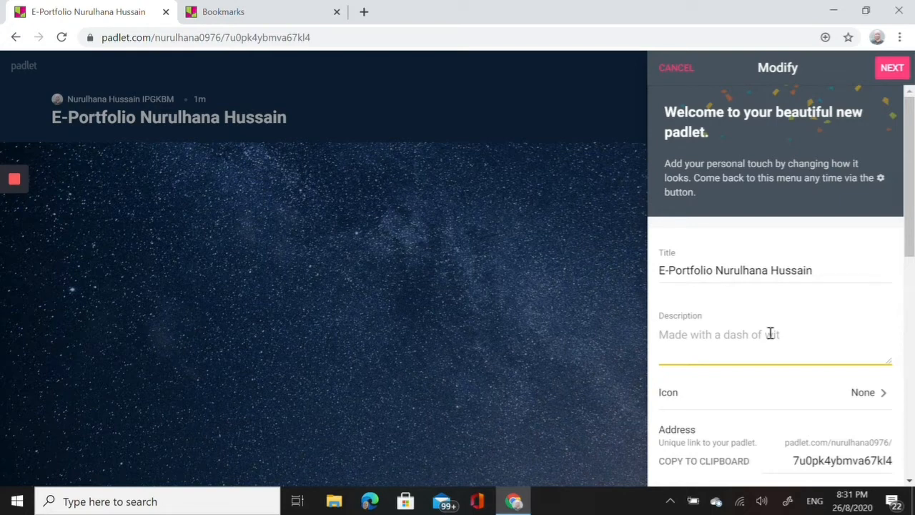
{"action": "type", "text": "Saya"}
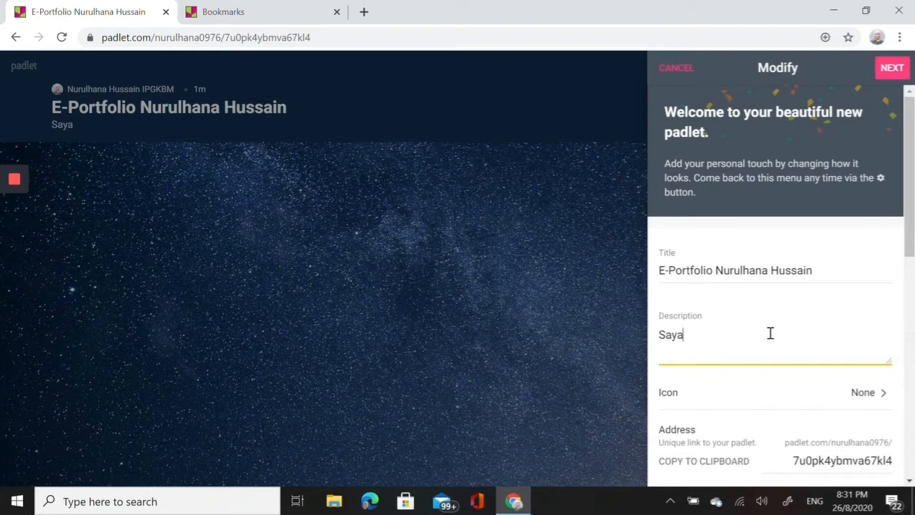
{"action": "type", "text": "ngi diri"}
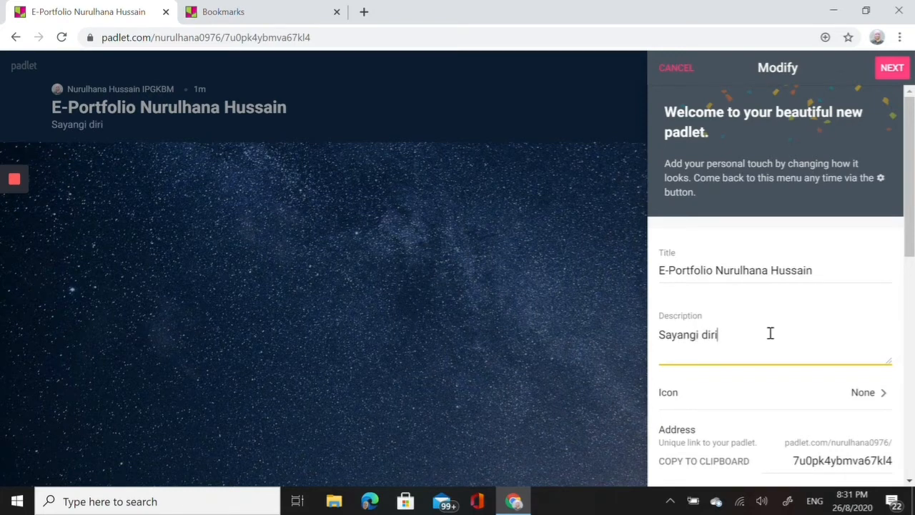
{"action": "type", "text": " hias"}
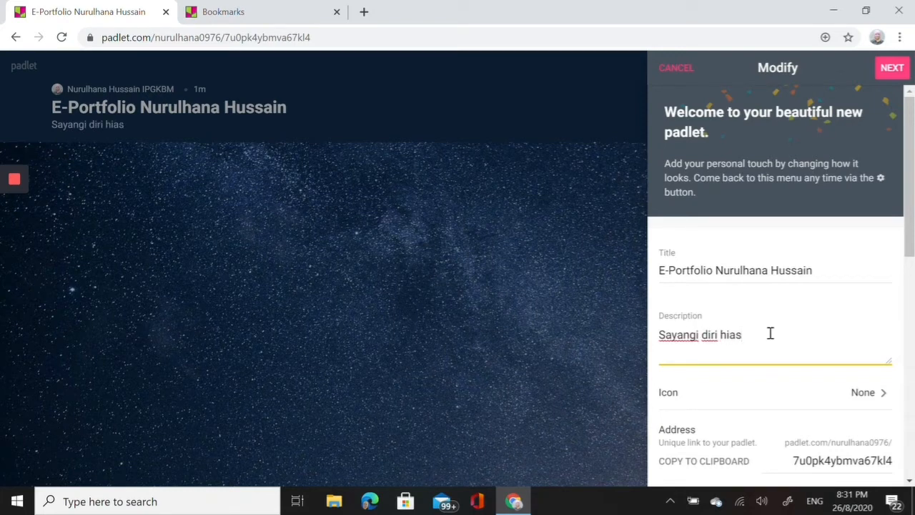
{"action": "type", "text": "i peribadi"}
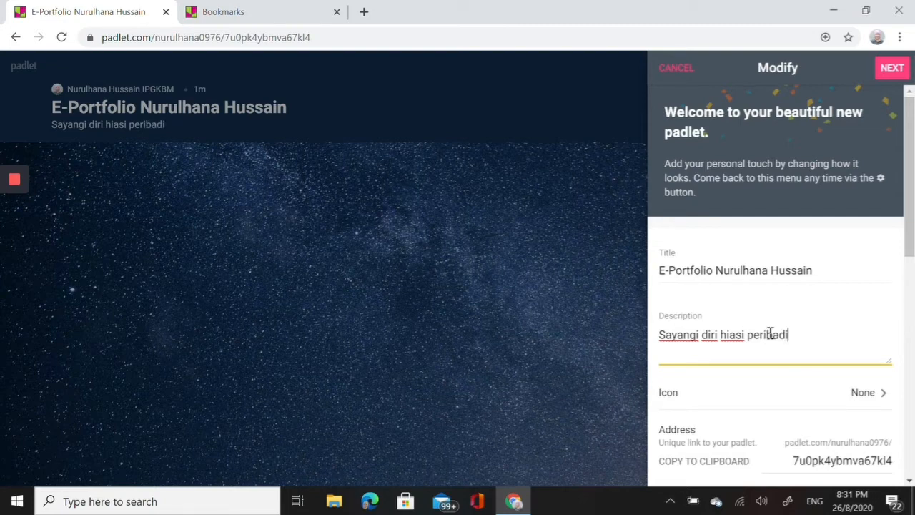
- Set the padlet's icon to the smiling face with hearts emoji and replace it with the uploaded picture ayu2 from Pictures
{"action": "left_click", "coordinate": [883, 399]}
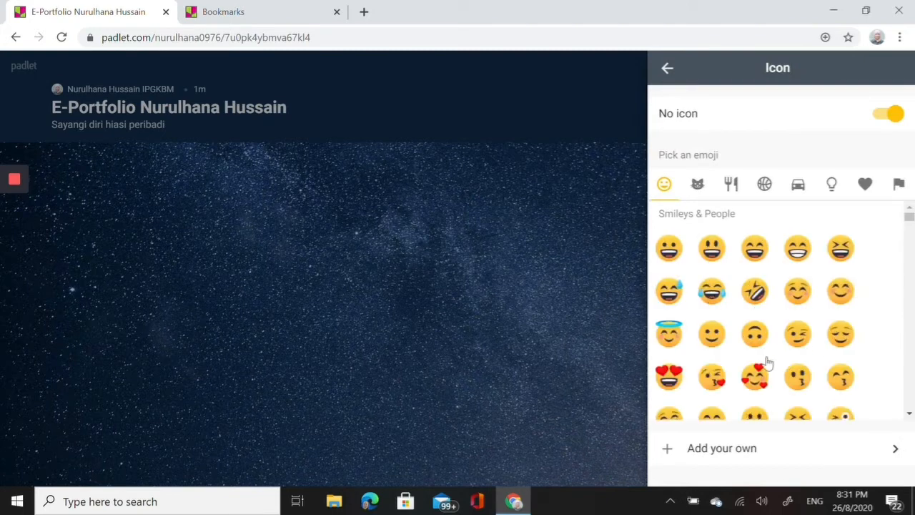
{"action": "left_click", "coordinate": [759, 380]}
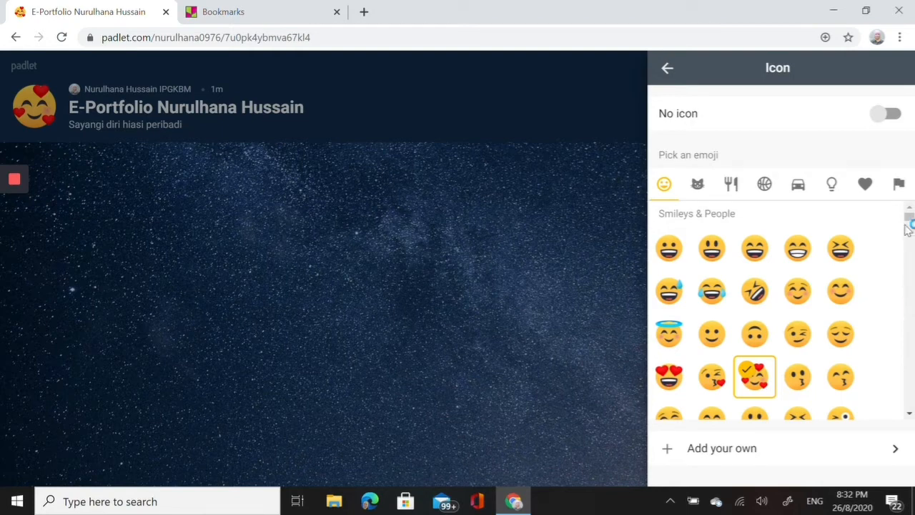
{"action": "left_click", "coordinate": [731, 450]}
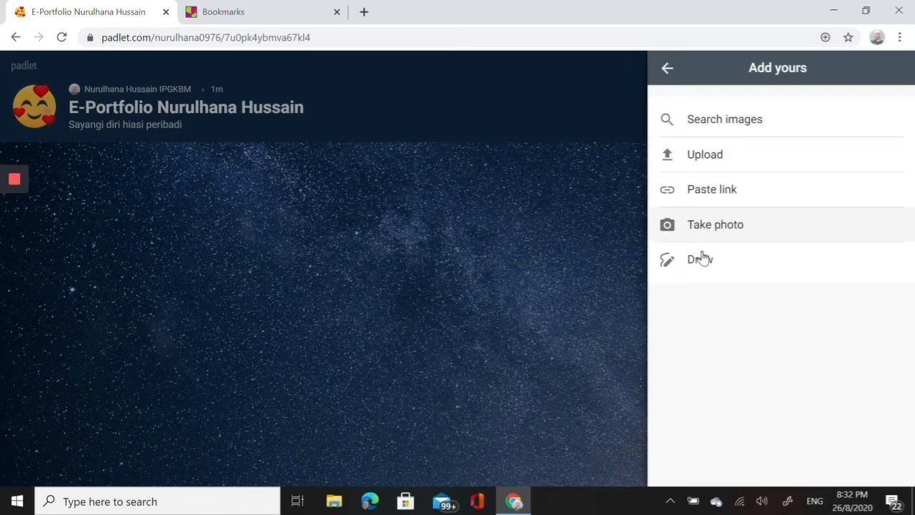
{"action": "left_click", "coordinate": [703, 155]}
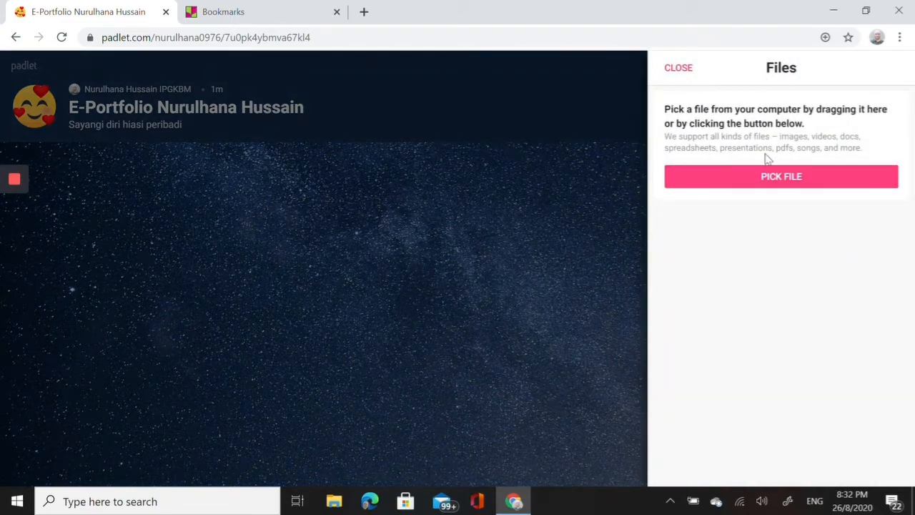
{"action": "left_click", "coordinate": [773, 183]}
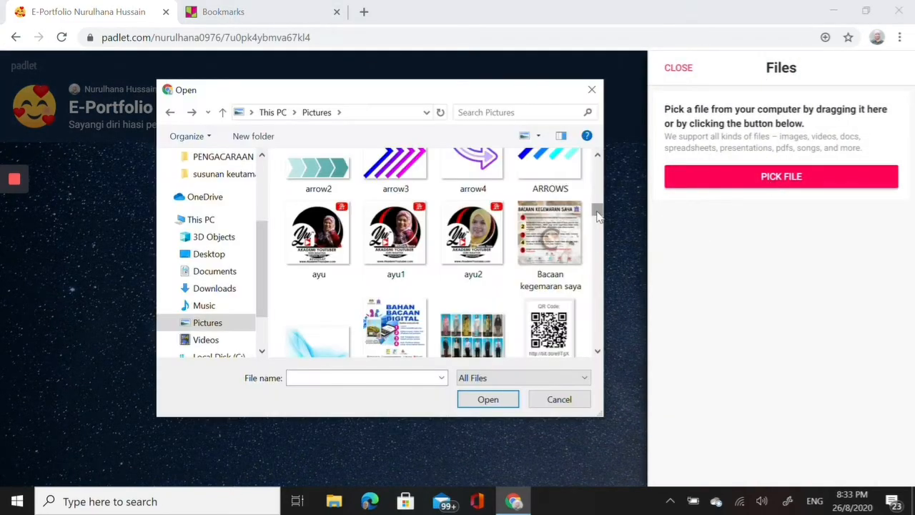
{"action": "left_click", "coordinate": [468, 261]}
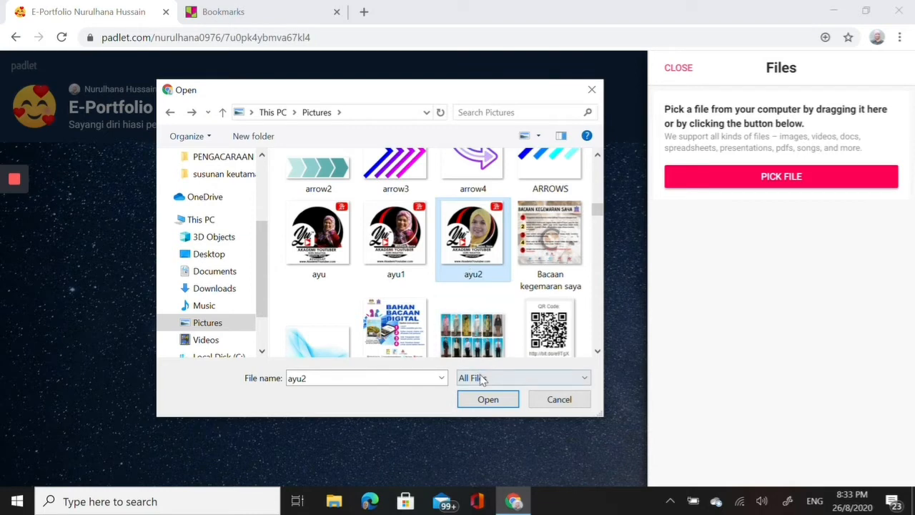
{"action": "left_click", "coordinate": [478, 404]}
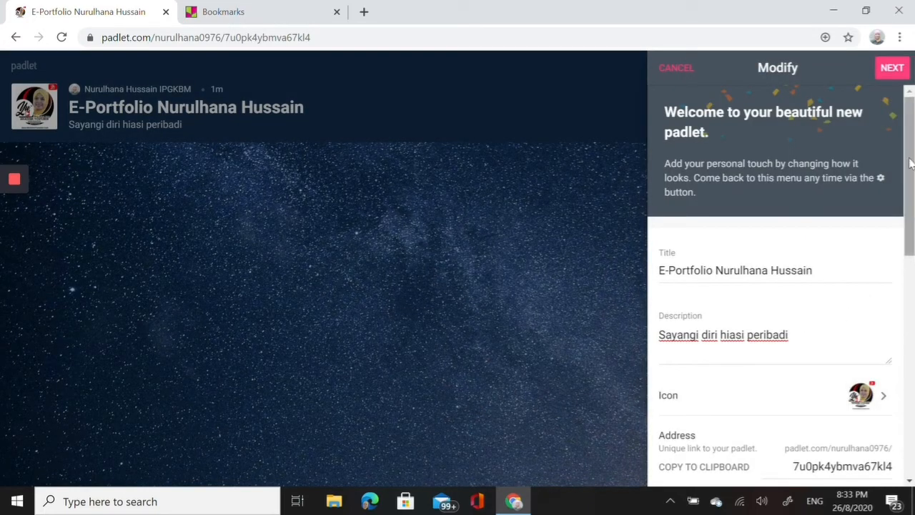
- Set the padlet's wallpaper to the Canyon image from the Pictures collection and return to the main settings
{"action": "left_click_drag", "start_coordinate": [910, 163], "coordinate": [910, 250]}
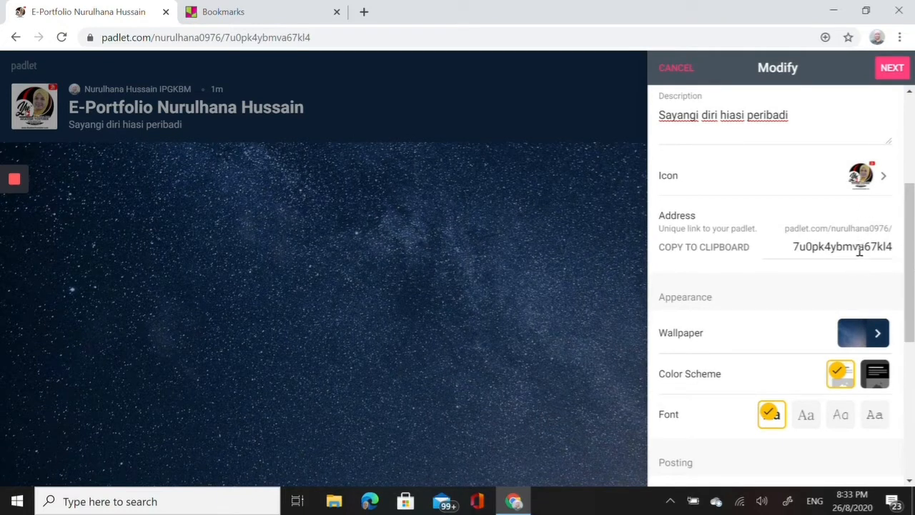
{"action": "left_click", "coordinate": [874, 334]}
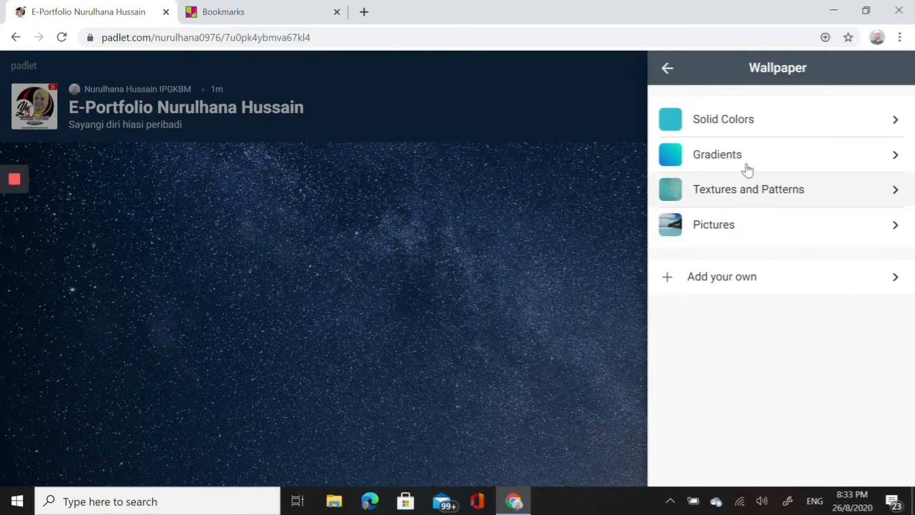
{"action": "left_click", "coordinate": [897, 226]}
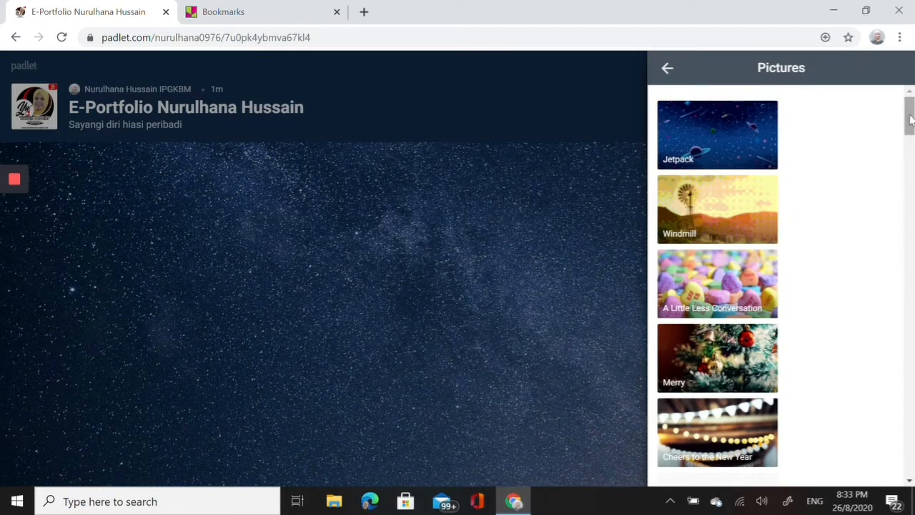
{"action": "left_click_drag", "start_coordinate": [910, 120], "coordinate": [910, 199]}
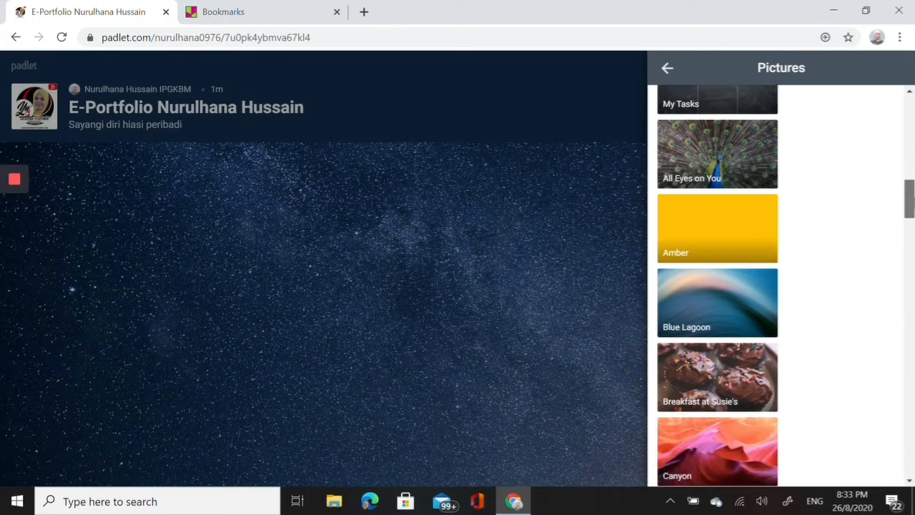
{"action": "left_click", "coordinate": [698, 444]}
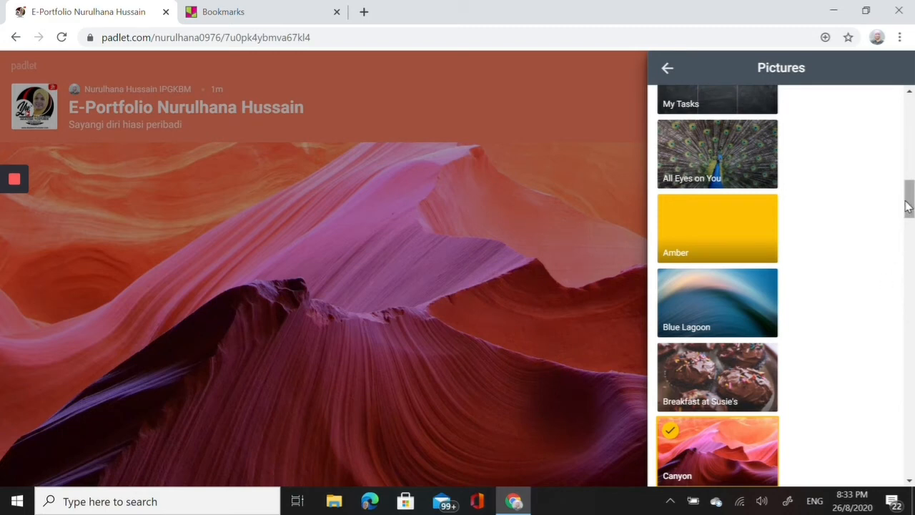
{"action": "scroll", "coordinate": [907, 206], "scroll_direction": "down", "scroll_amount": 1}
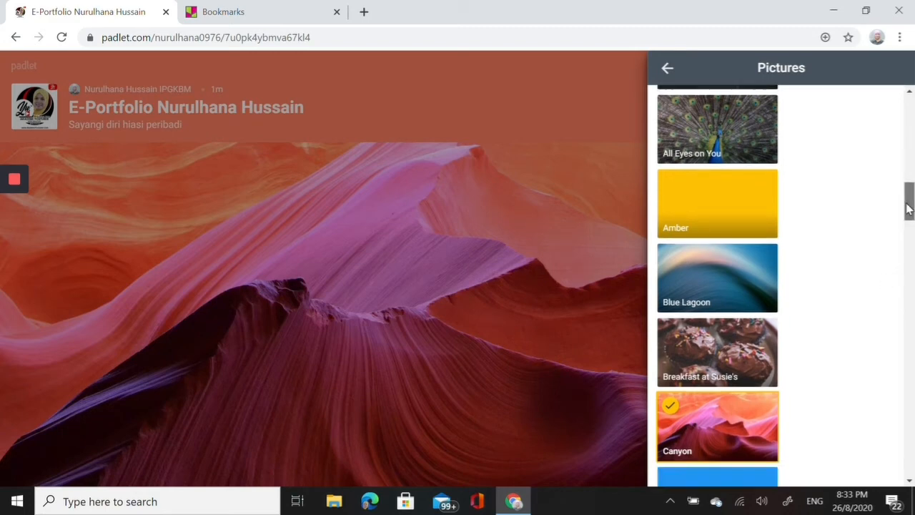
{"action": "left_click", "coordinate": [675, 77]}
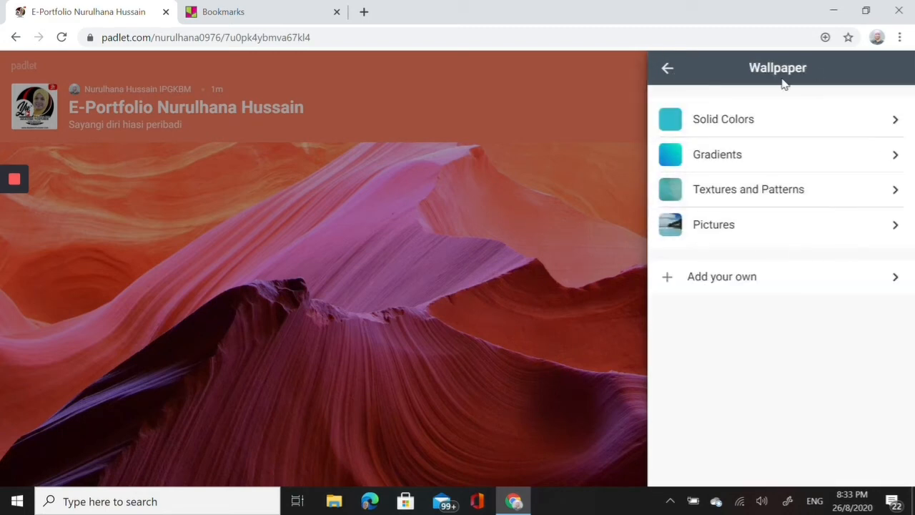
{"action": "left_click", "coordinate": [664, 68]}
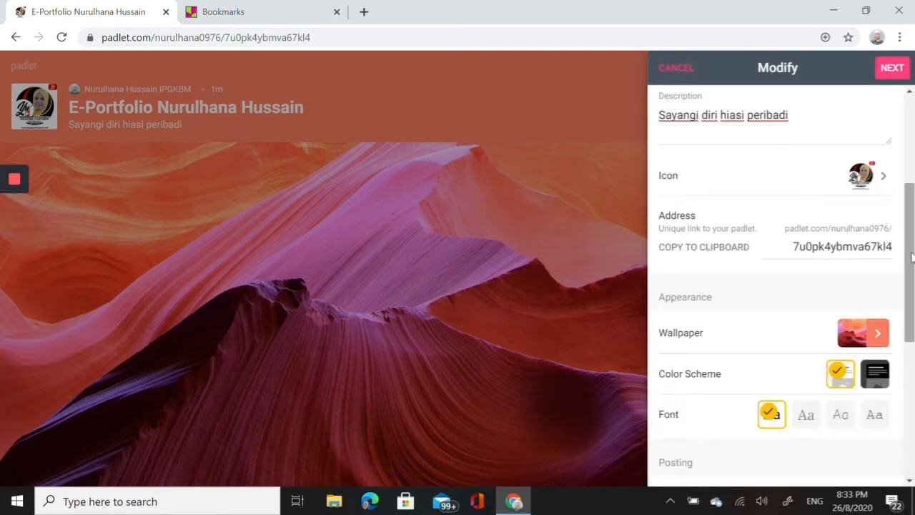
- Review the remaining appearance, posting and content filtering settings, then finish the padlet's setup and start posting
{"action": "scroll", "coordinate": [913, 257], "scroll_direction": "down", "scroll_amount": 2}
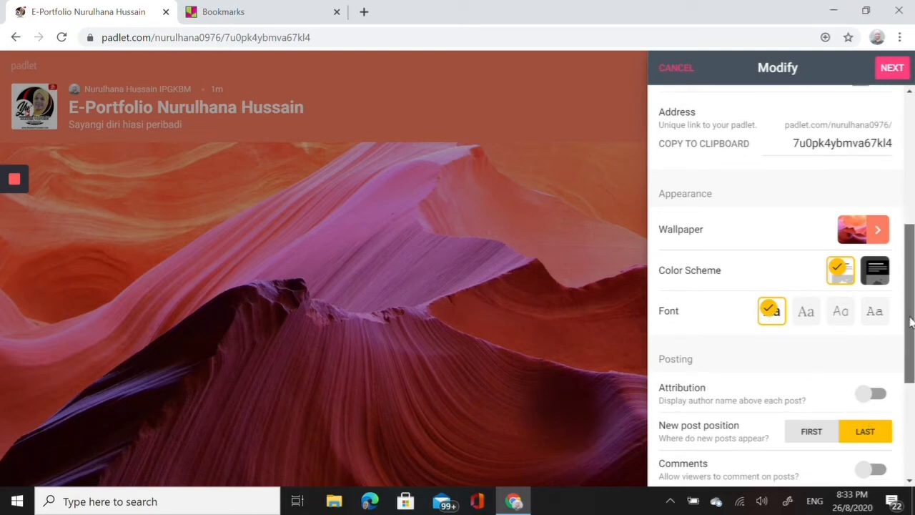
{"action": "scroll", "coordinate": [912, 321], "scroll_direction": "down", "scroll_amount": 3}
{"action": "scroll", "coordinate": [910, 322], "scroll_direction": "down", "scroll_amount": 1}
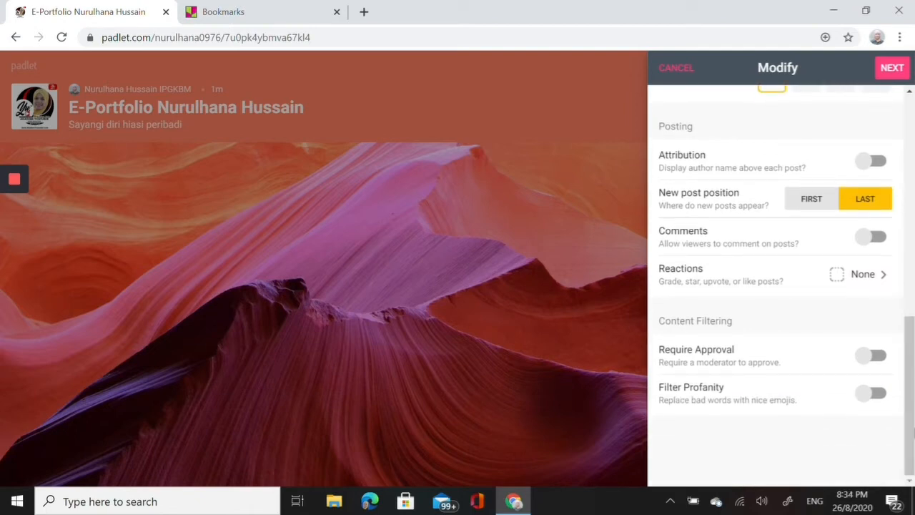
{"action": "left_click", "coordinate": [888, 71]}
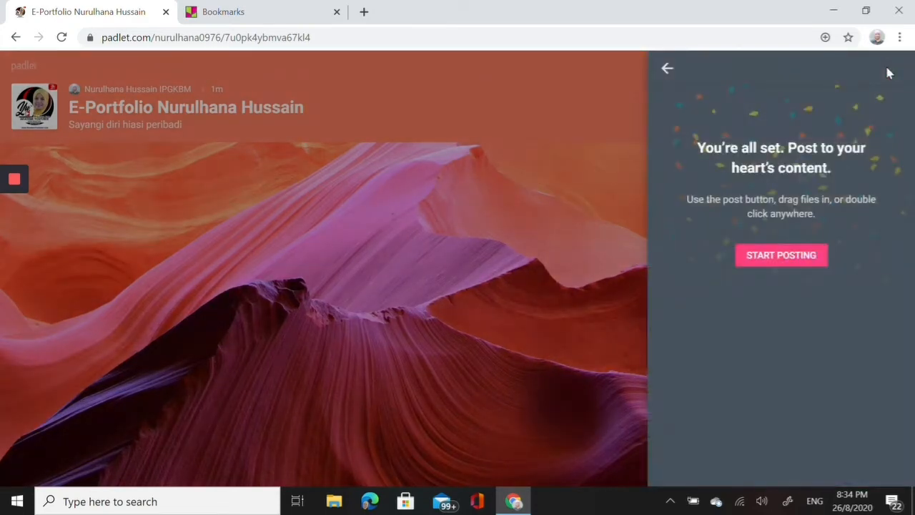
{"action": "left_click", "coordinate": [783, 259]}
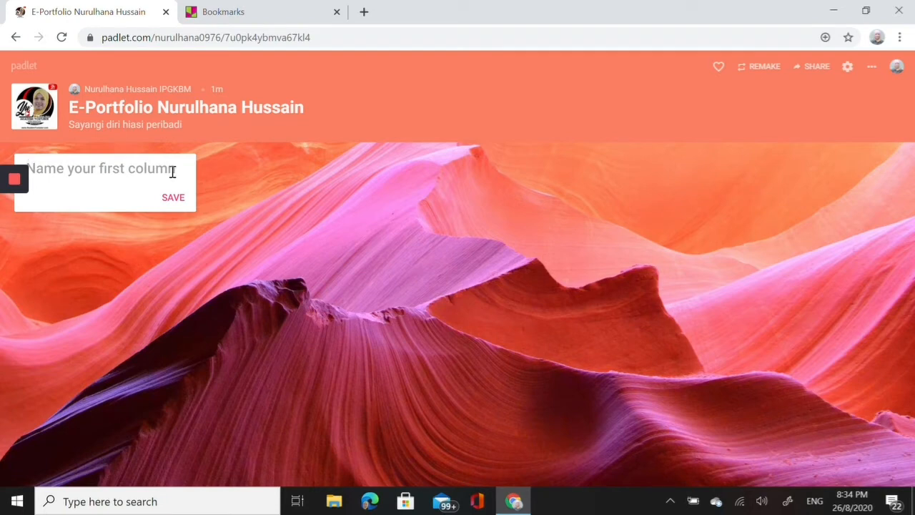
- Name the first column "Tentan saya" and save it
{"action": "type", "text": "Tentan"}
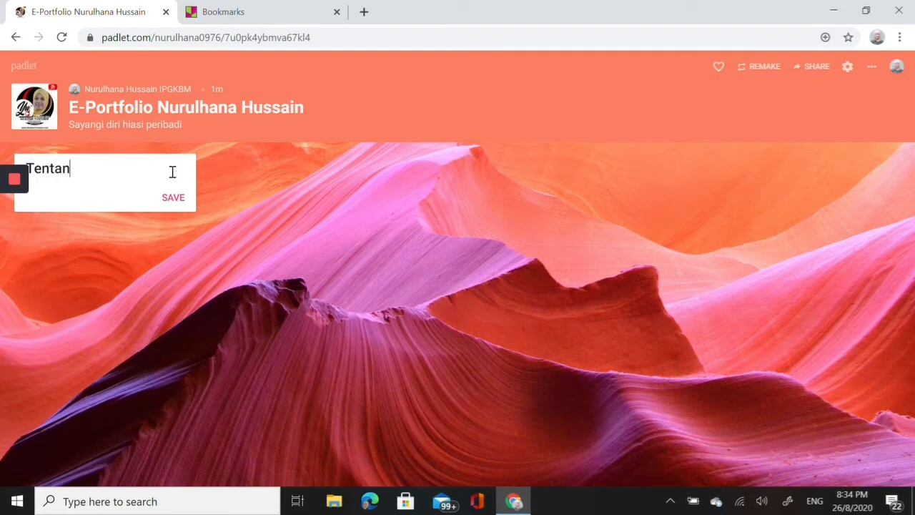
{"action": "type", "text": " saya"}
{"action": "left_click", "coordinate": [177, 198]}
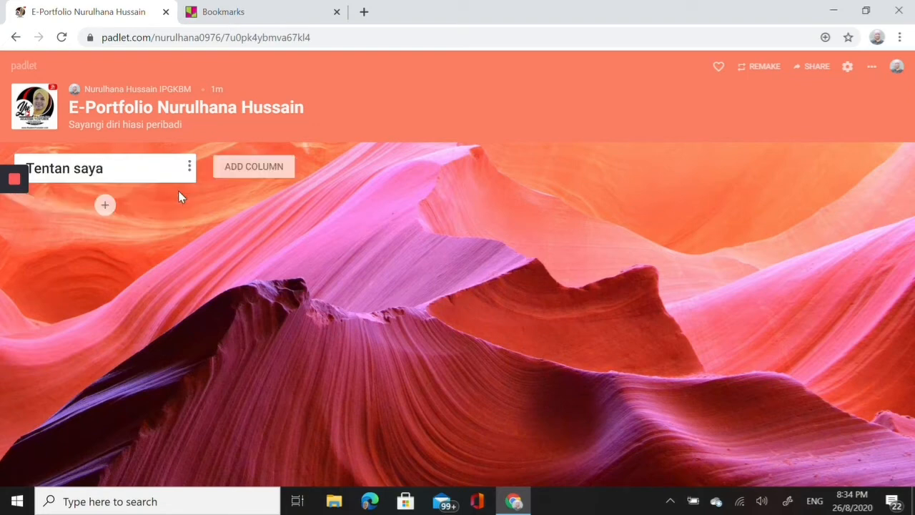
- Rename the first column to "Tentang saya"
{"action": "left_click", "coordinate": [105, 206]}
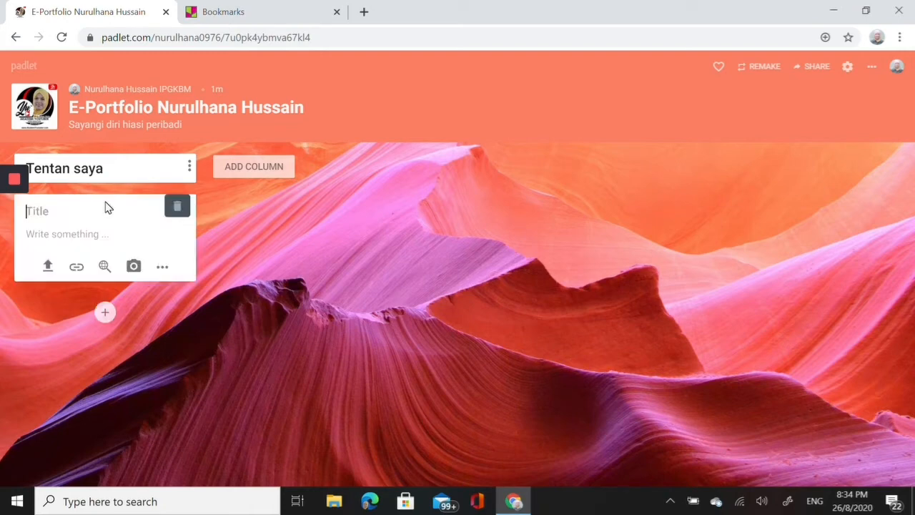
{"action": "left_click", "coordinate": [74, 170]}
{"action": "left_click", "coordinate": [190, 165]}
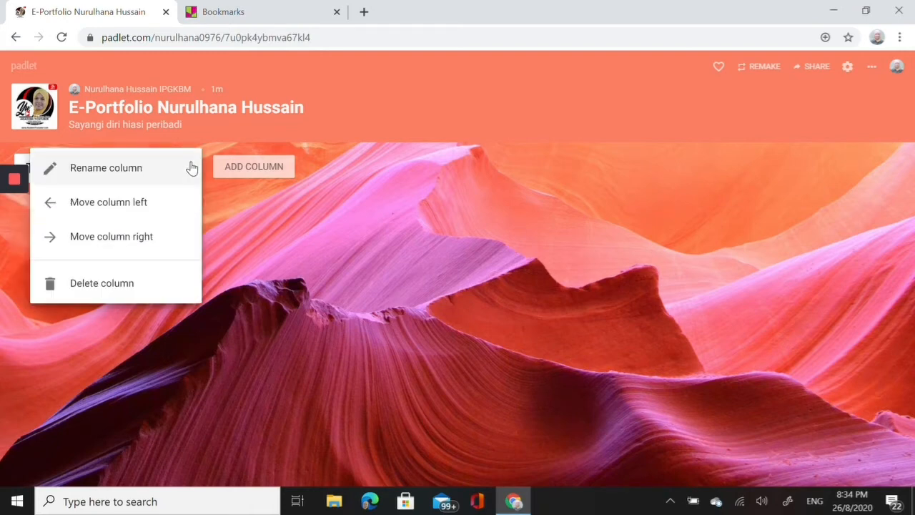
{"action": "left_click", "coordinate": [109, 170]}
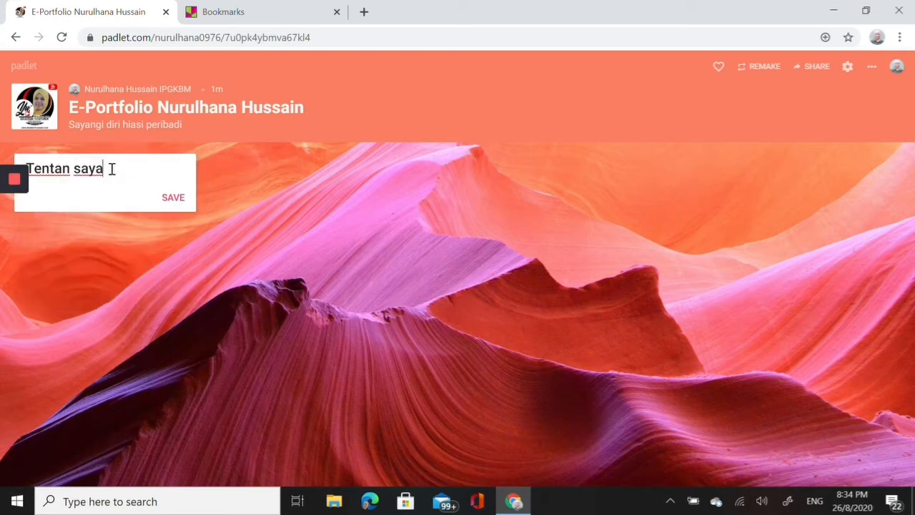
{"action": "left_click", "coordinate": [69, 167]}
{"action": "type", "text": "g"}
{"action": "left_click", "coordinate": [173, 197]}
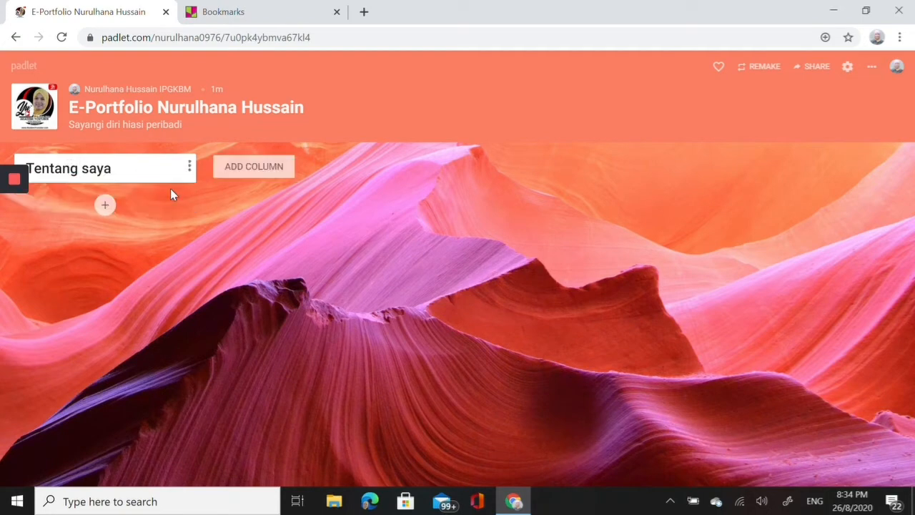
- Start a post under "Tentang saya" and look at its link entry and full range of attachment options
{"action": "left_click", "coordinate": [106, 206]}
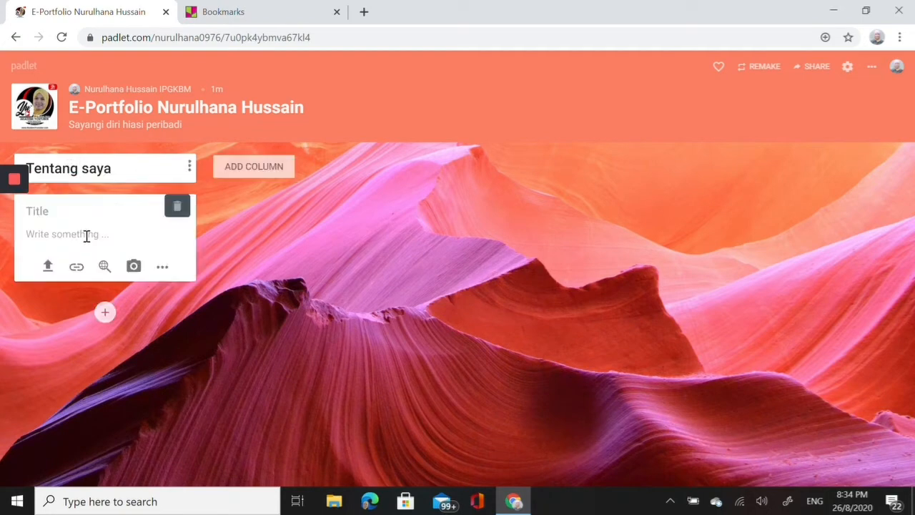
{"action": "left_click", "coordinate": [75, 267]}
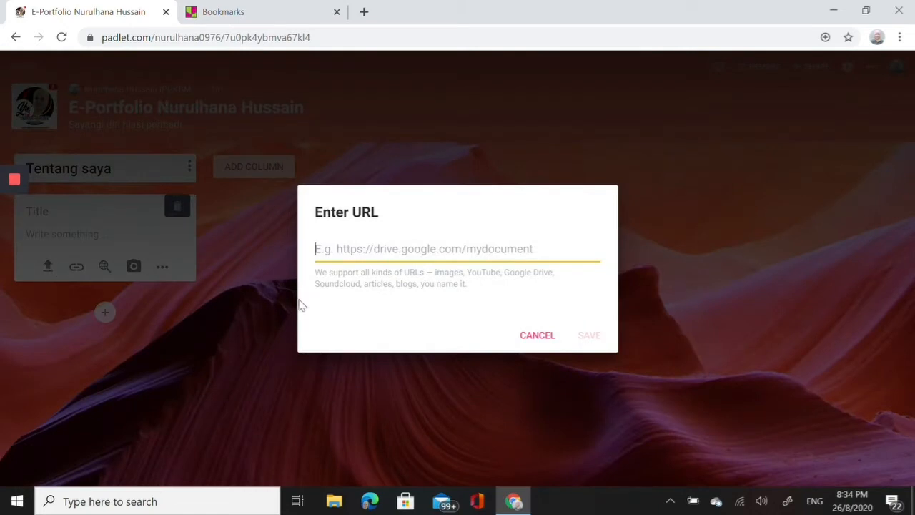
{"action": "left_click", "coordinate": [538, 336]}
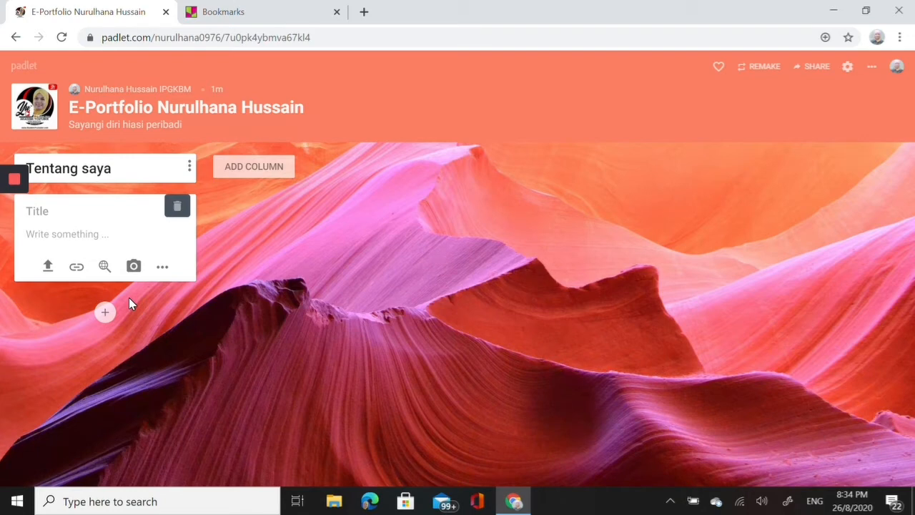
{"action": "left_click", "coordinate": [162, 269]}
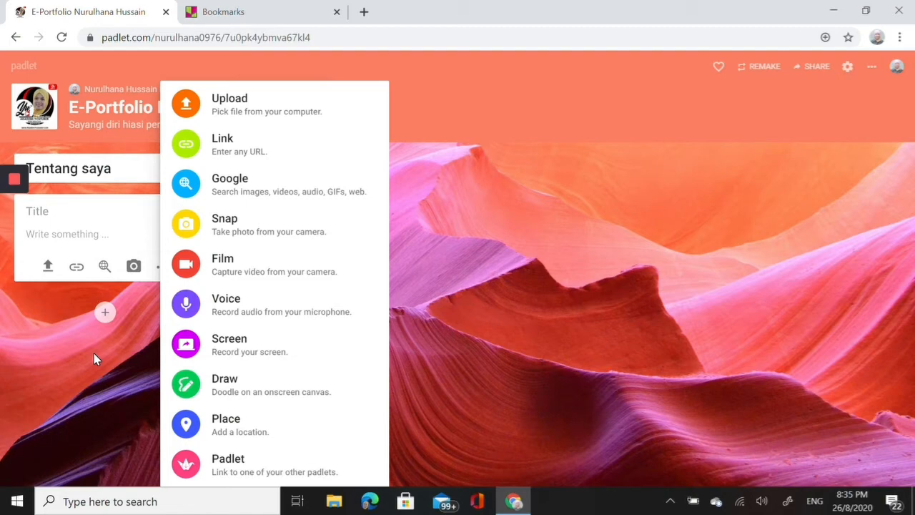
{"action": "left_click", "coordinate": [39, 230]}
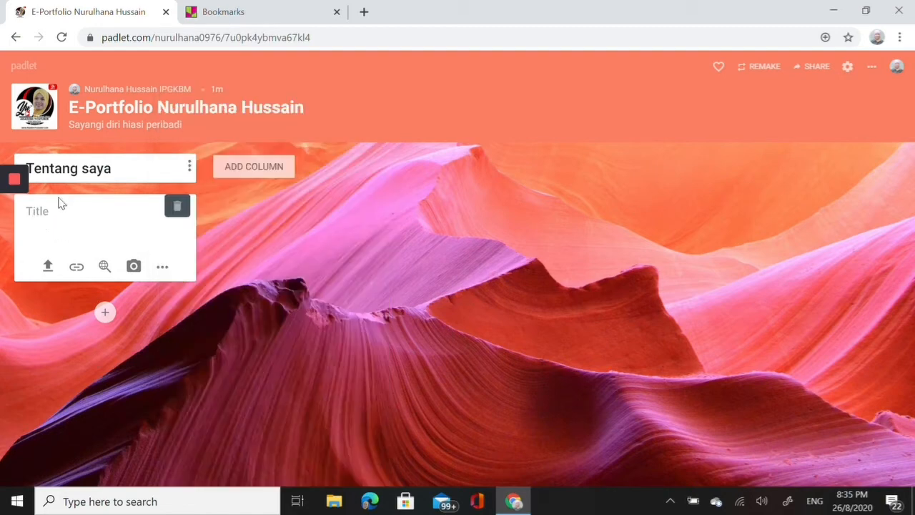
- Title the new post under "Tentang saya" as "Wajah saya"
{"action": "left_click", "coordinate": [47, 207]}
{"action": "type", "text": "Wajah saya"}
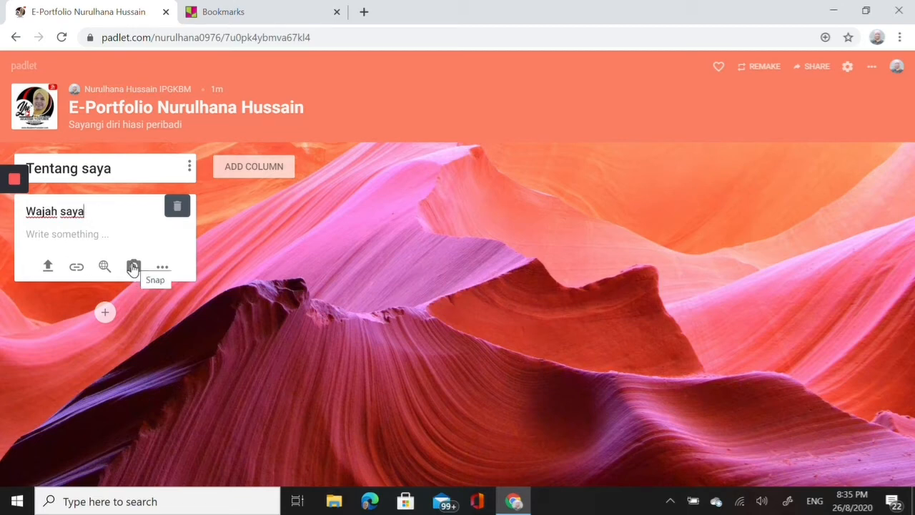
- Add a second column named "Bahan-bahan rujukan"
{"action": "left_click", "coordinate": [250, 167]}
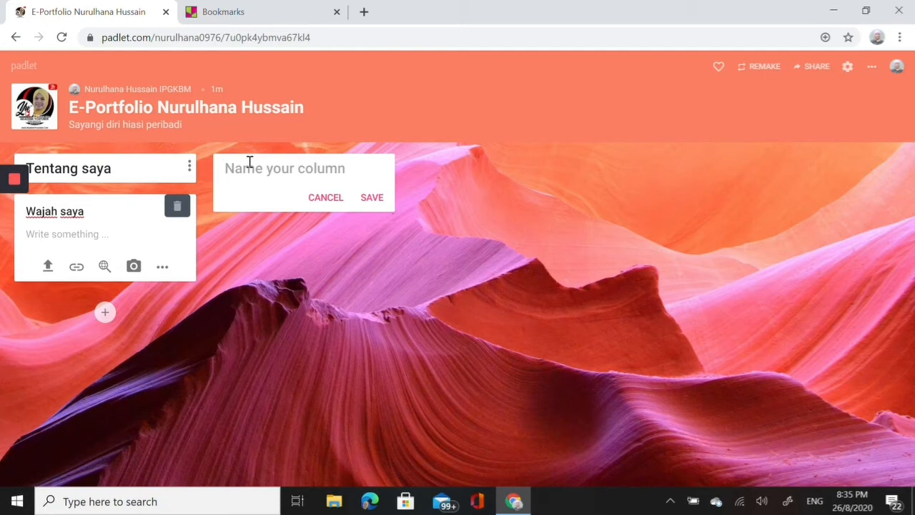
{"action": "type", "text": "Doku"}
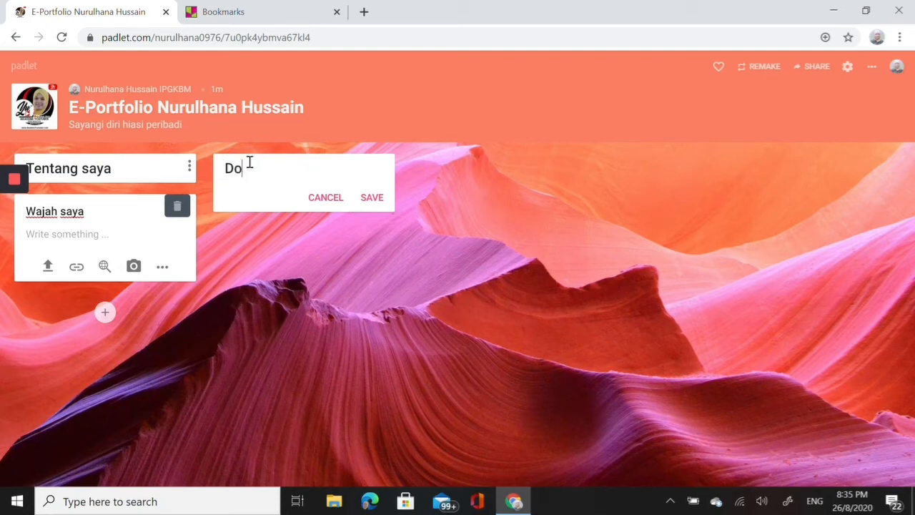
{"action": "key", "text": "BackSpace"}
{"action": "key", "text": "BackSpace"}
{"action": "key", "text": "BackSpace"}
{"action": "key", "text": "BackSpace"}
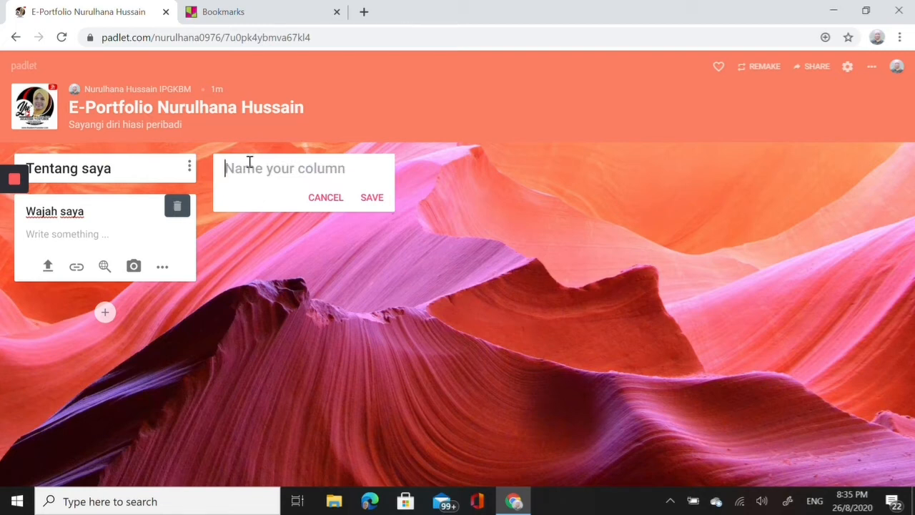
{"action": "type", "text": "Bahan"}
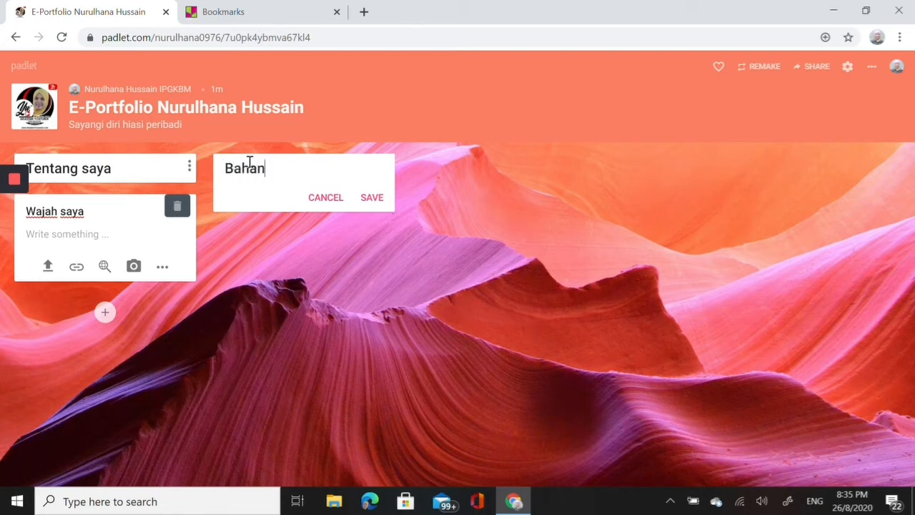
{"action": "type", "text": "-ha"}
{"action": "key", "text": "BackSpace"}
{"action": "type", "text": "bahan r"}
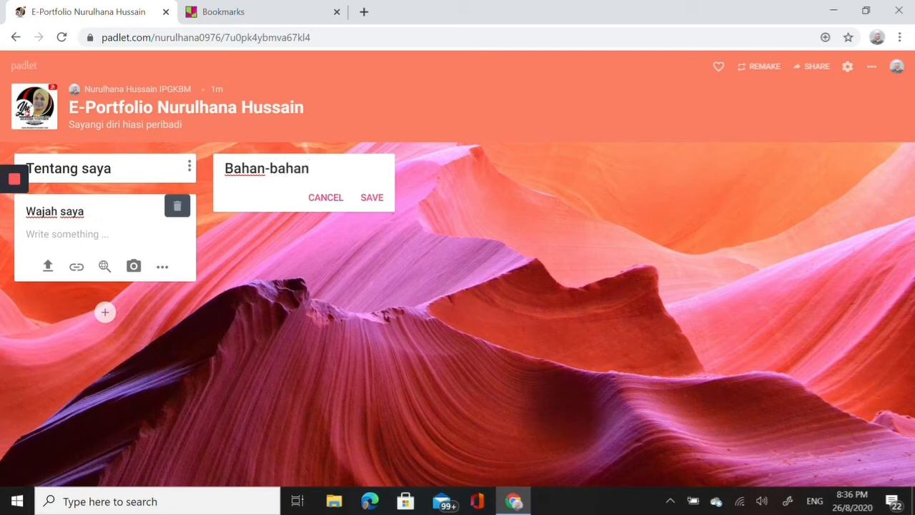
{"action": "type", "text": "ujukan"}
{"action": "left_click", "coordinate": [374, 200]}
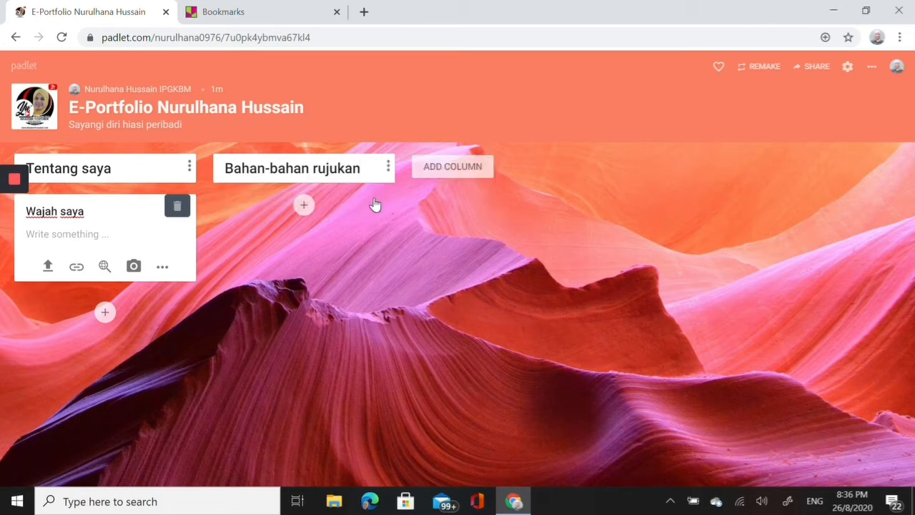
- Start a post under "Bahan-bahan rujukan" and view the kinds of attachments it accepts
{"action": "left_click", "coordinate": [303, 205]}
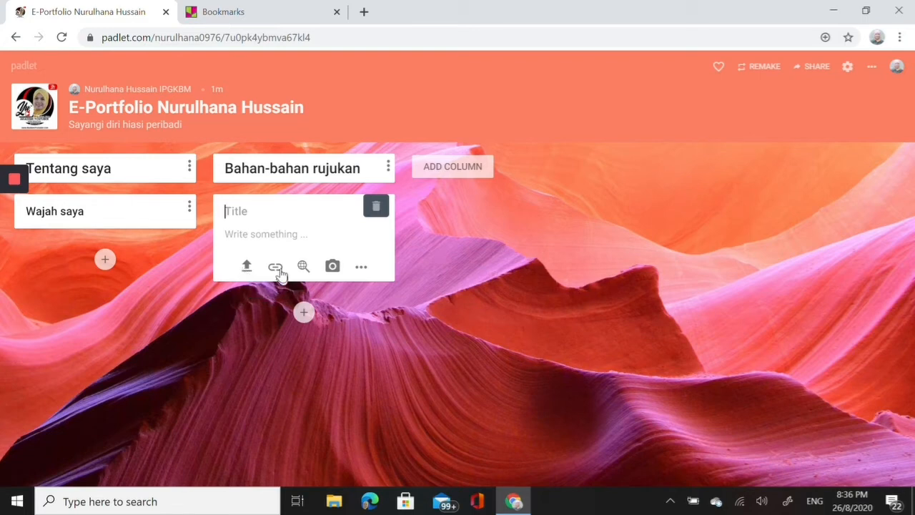
{"action": "left_click", "coordinate": [362, 266]}
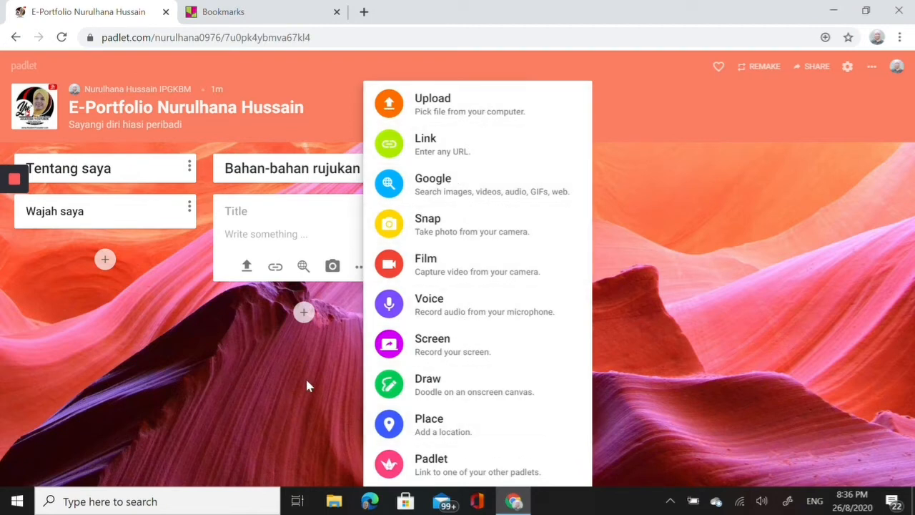
{"action": "left_click", "coordinate": [281, 380]}
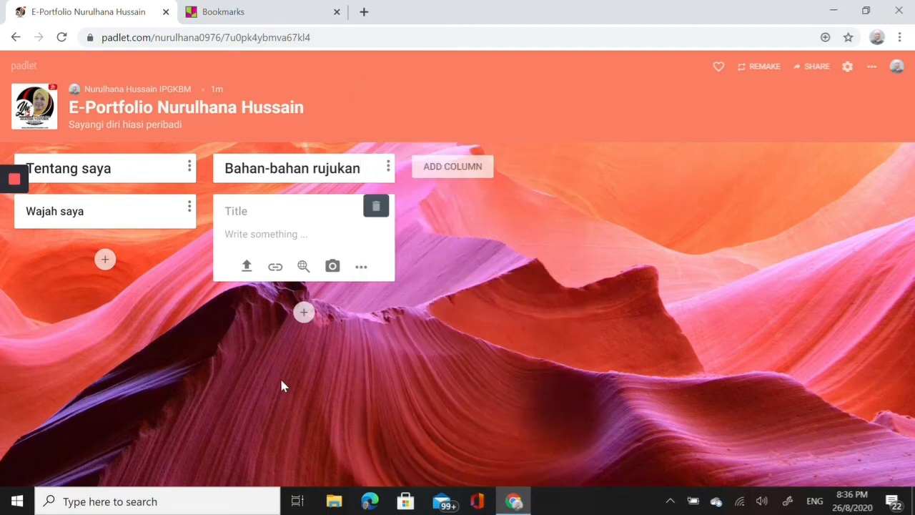
- Look through the e-portfolio's additional options, such as sharing or embedding, exporting, printing and changing the format
{"action": "left_click", "coordinate": [462, 171]}
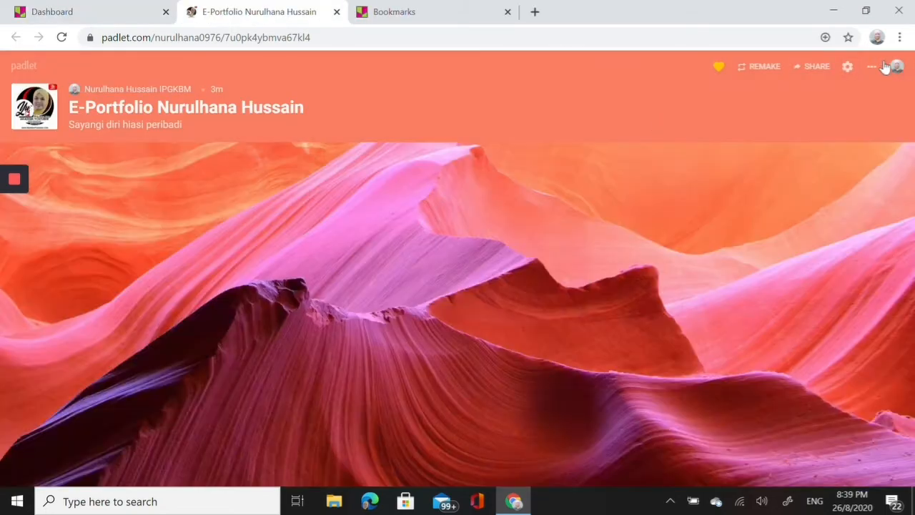
{"action": "left_click", "coordinate": [871, 68]}
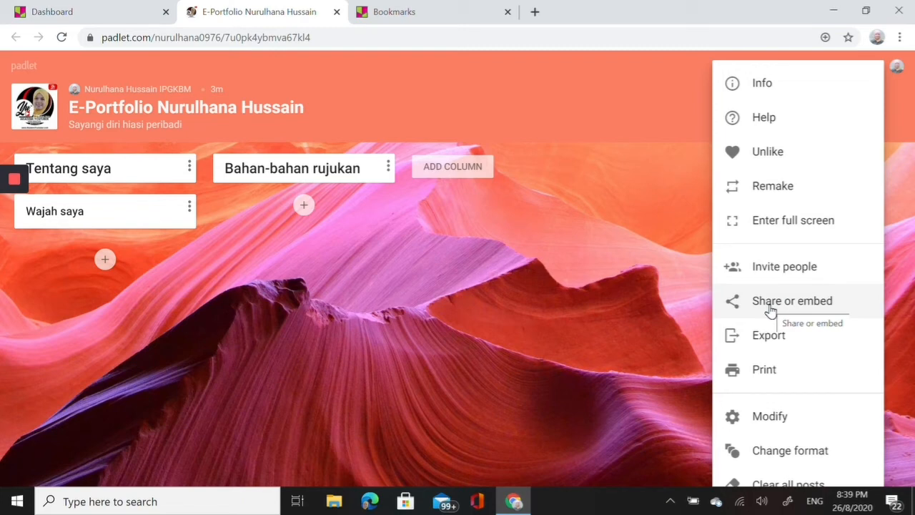
{"action": "left_click", "coordinate": [107, 257]}
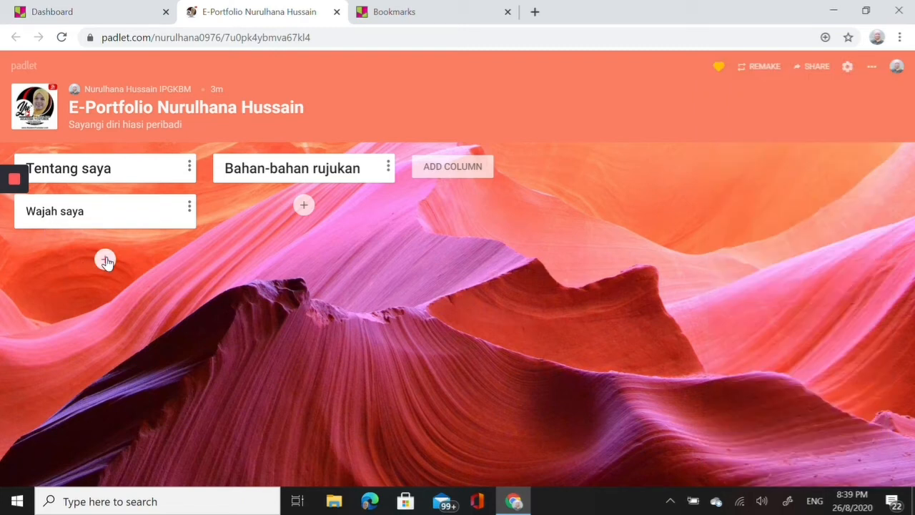
{"action": "left_click", "coordinate": [106, 257]}
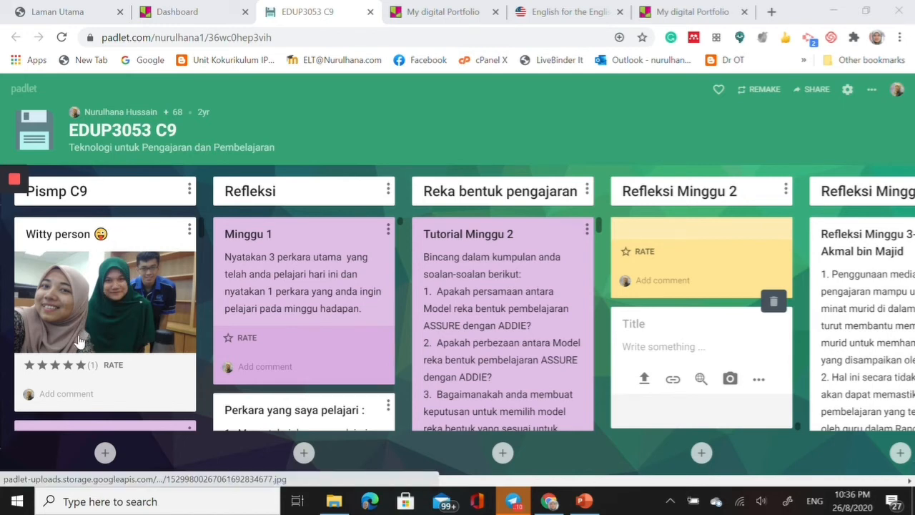
- Examine the group photos and group names posted in the "Pismp C9" column of the "EDUP3053 C9" padlet
{"action": "scroll", "coordinate": [118, 318], "scroll_direction": "down", "scroll_amount": 1}
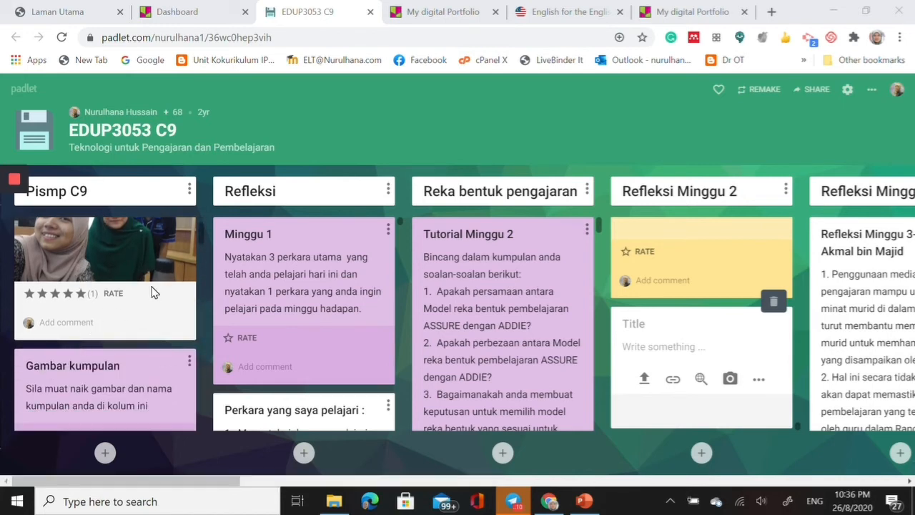
{"action": "scroll", "coordinate": [132, 304], "scroll_direction": "down", "scroll_amount": 2}
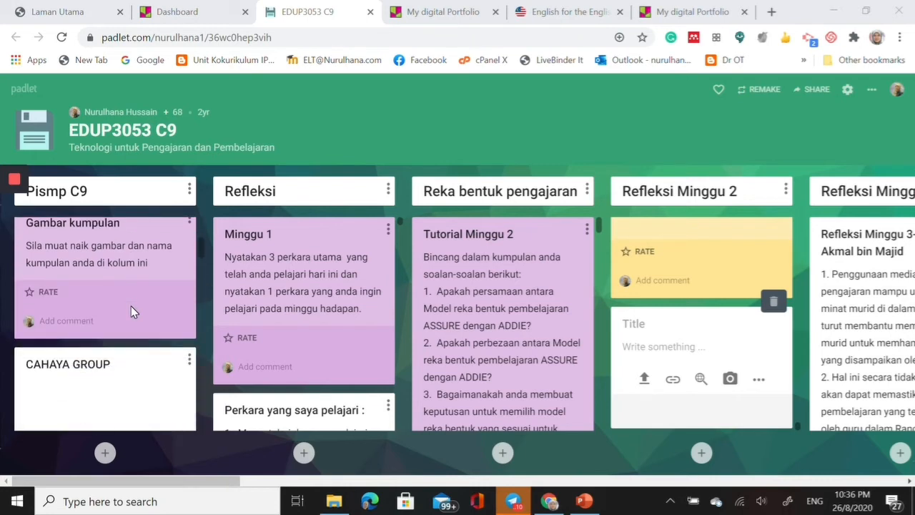
{"action": "scroll", "coordinate": [130, 307], "scroll_direction": "down", "scroll_amount": 1}
{"action": "scroll", "coordinate": [131, 308], "scroll_direction": "down", "scroll_amount": 2}
{"action": "scroll", "coordinate": [128, 315], "scroll_direction": "down", "scroll_amount": 2}
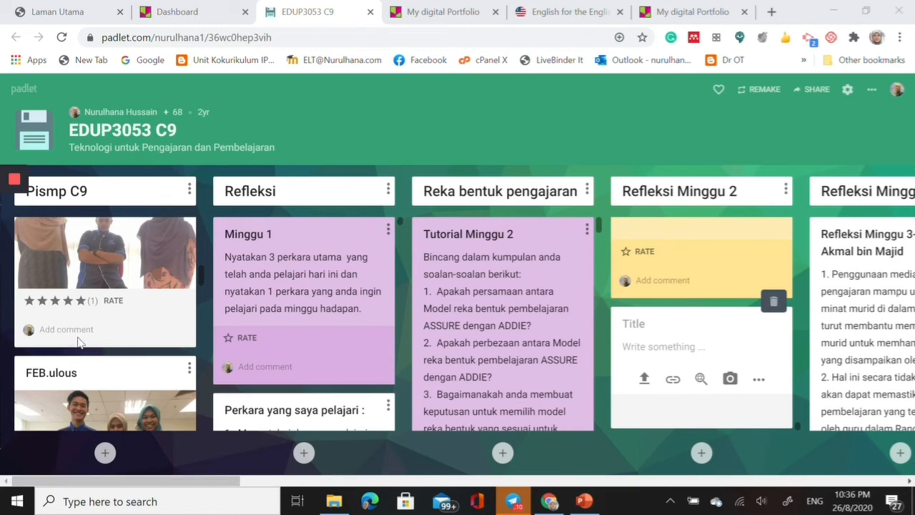
{"action": "scroll", "coordinate": [88, 348], "scroll_direction": "down", "scroll_amount": 4}
{"action": "scroll", "coordinate": [88, 343], "scroll_direction": "down", "scroll_amount": 3}
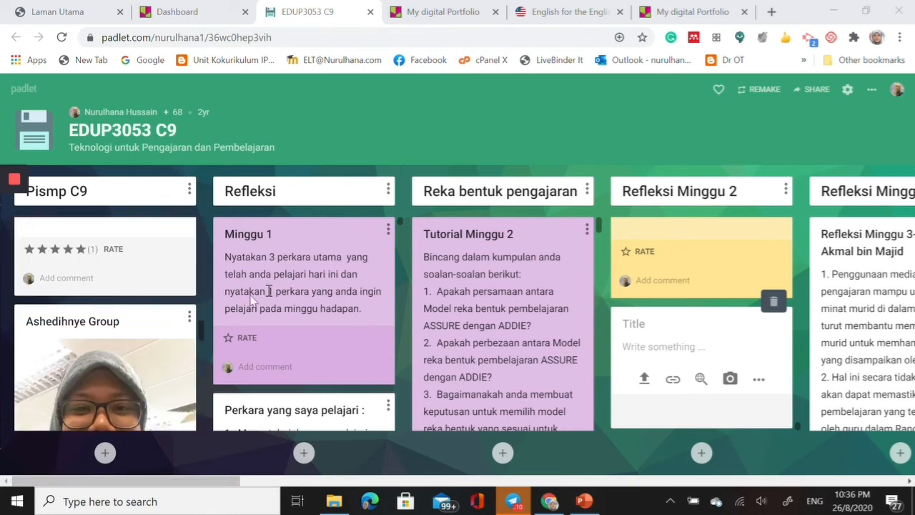
- Read the weekly reflection posts and comments in the "Refleksi" column, starting from the "Minggu 1" task
{"action": "scroll", "coordinate": [332, 223], "scroll_direction": "down", "scroll_amount": 1}
{"action": "scroll", "coordinate": [331, 223], "scroll_direction": "down", "scroll_amount": 1}
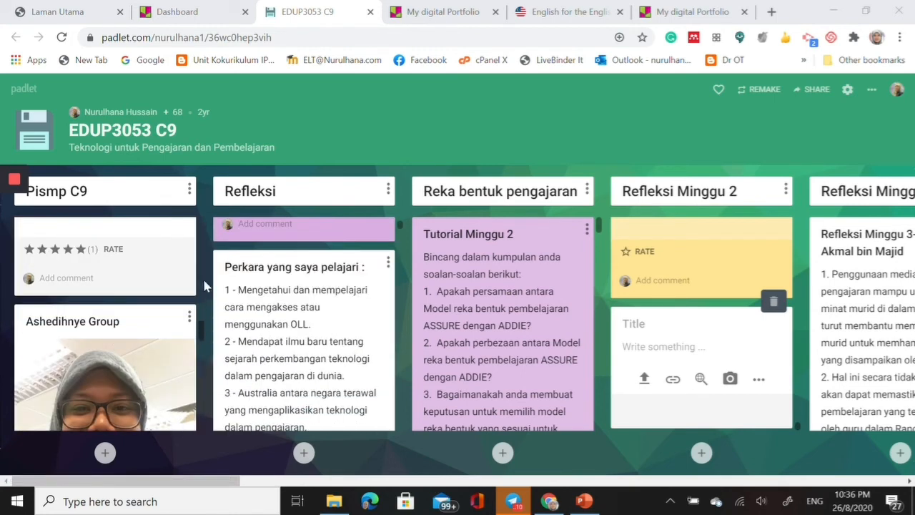
{"action": "scroll", "coordinate": [132, 281], "scroll_direction": "down", "scroll_amount": 6}
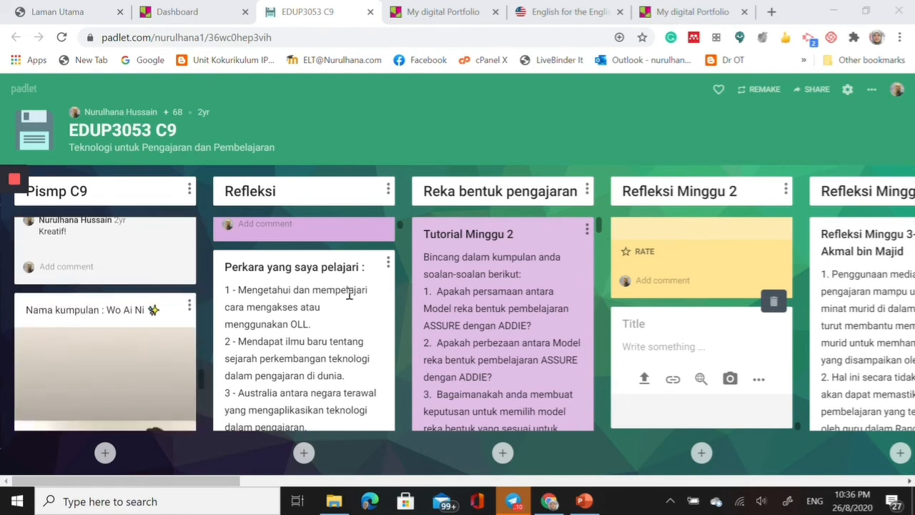
{"action": "scroll", "coordinate": [336, 307], "scroll_direction": "down", "scroll_amount": 5}
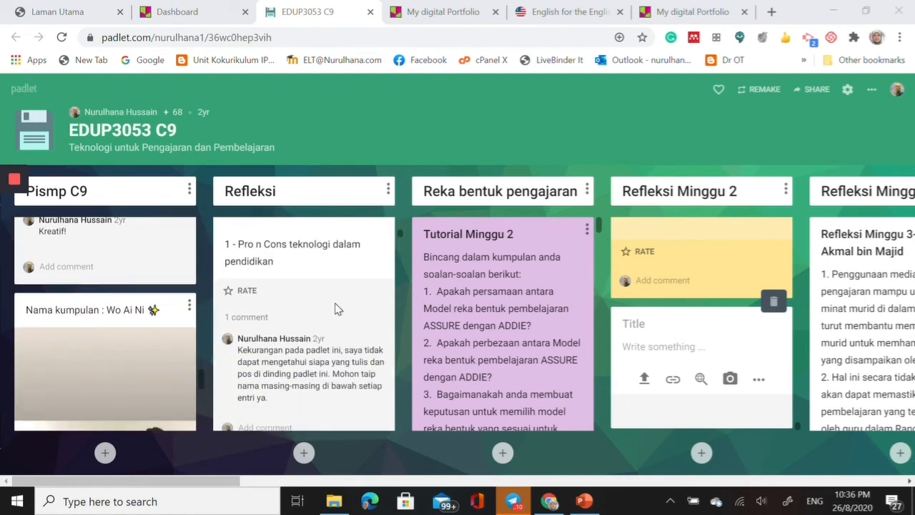
{"action": "scroll", "coordinate": [336, 308], "scroll_direction": "down", "scroll_amount": 1}
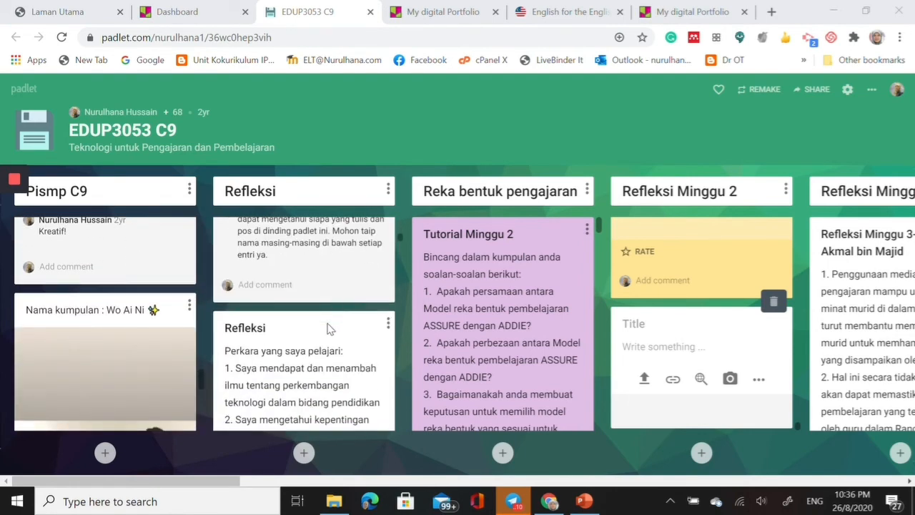
{"action": "scroll", "coordinate": [327, 331], "scroll_direction": "down", "scroll_amount": 2}
{"action": "scroll", "coordinate": [327, 333], "scroll_direction": "down", "scroll_amount": 2}
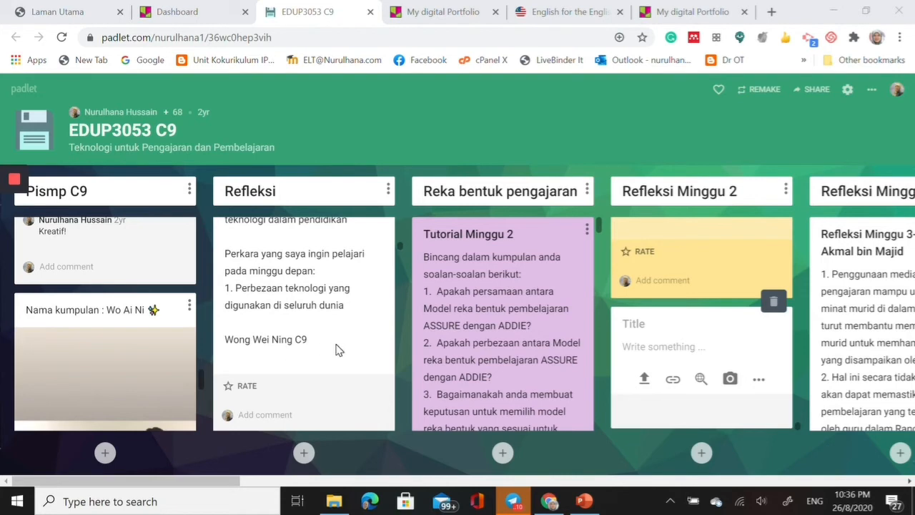
{"action": "scroll", "coordinate": [339, 352], "scroll_direction": "down", "scroll_amount": 2}
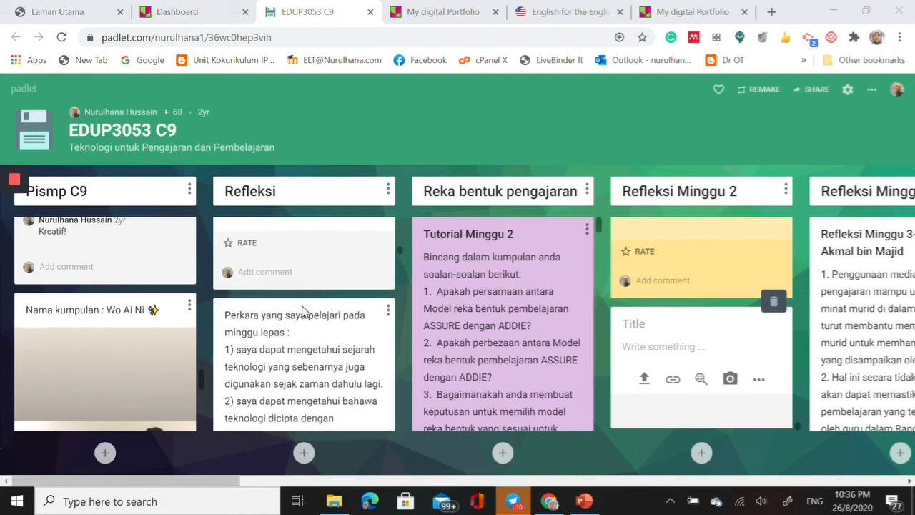
{"action": "scroll", "coordinate": [302, 312], "scroll_direction": "down", "scroll_amount": 5}
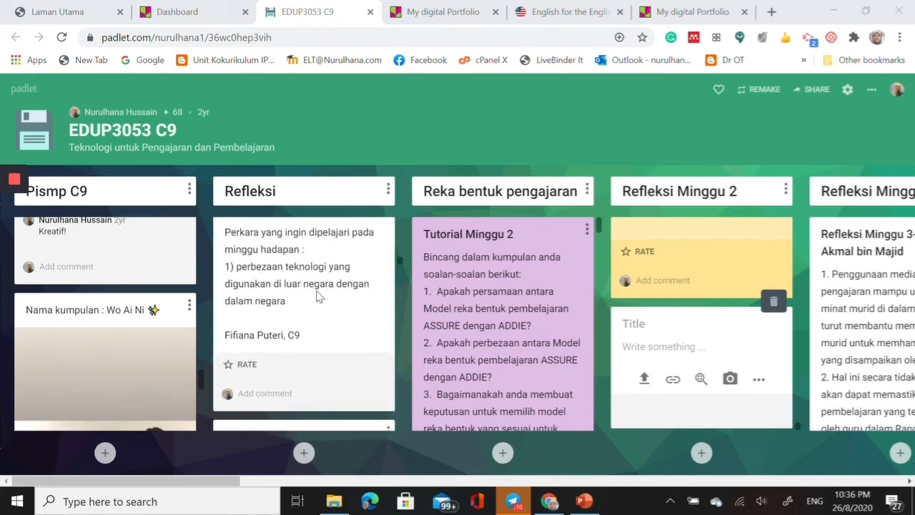
{"action": "scroll", "coordinate": [320, 297], "scroll_direction": "up", "scroll_amount": 10}
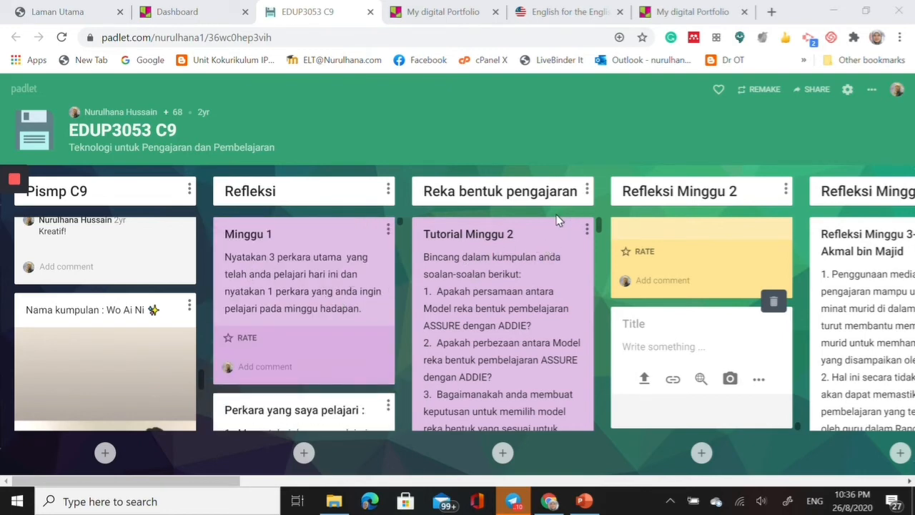
- Examine the tutorial questions, written answers and attached presentations in the "Reka bentuk pengajaran" column
{"action": "scroll", "coordinate": [556, 241], "scroll_direction": "down", "scroll_amount": 5}
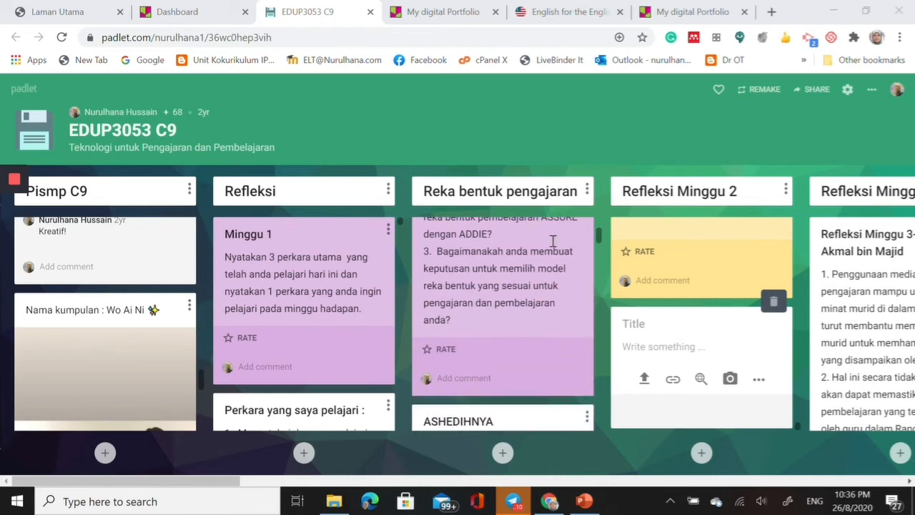
{"action": "scroll", "coordinate": [552, 241], "scroll_direction": "down", "scroll_amount": 3}
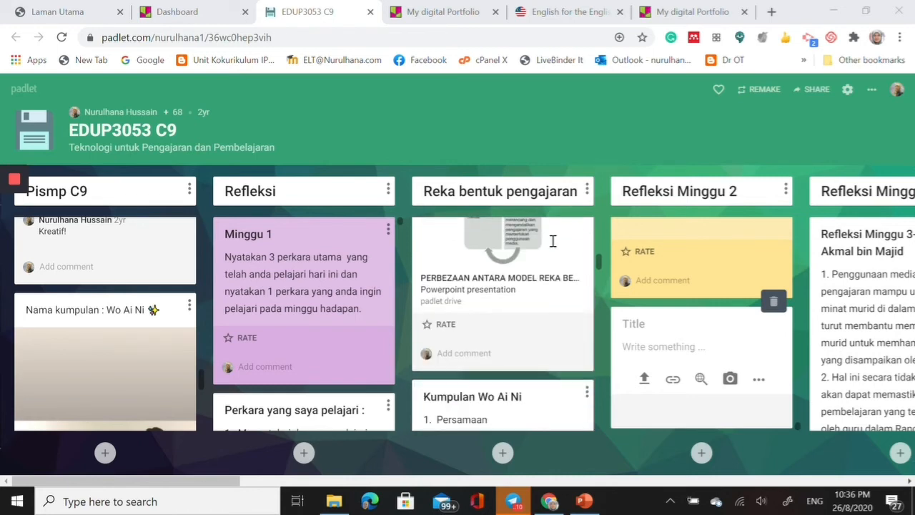
{"action": "scroll", "coordinate": [552, 241], "scroll_direction": "down", "scroll_amount": 10}
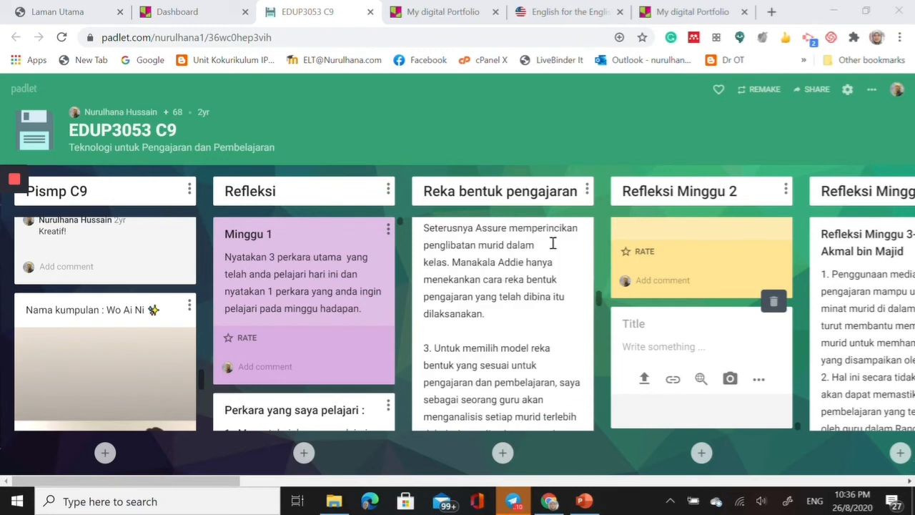
{"action": "scroll", "coordinate": [553, 243], "scroll_direction": "down", "scroll_amount": 10}
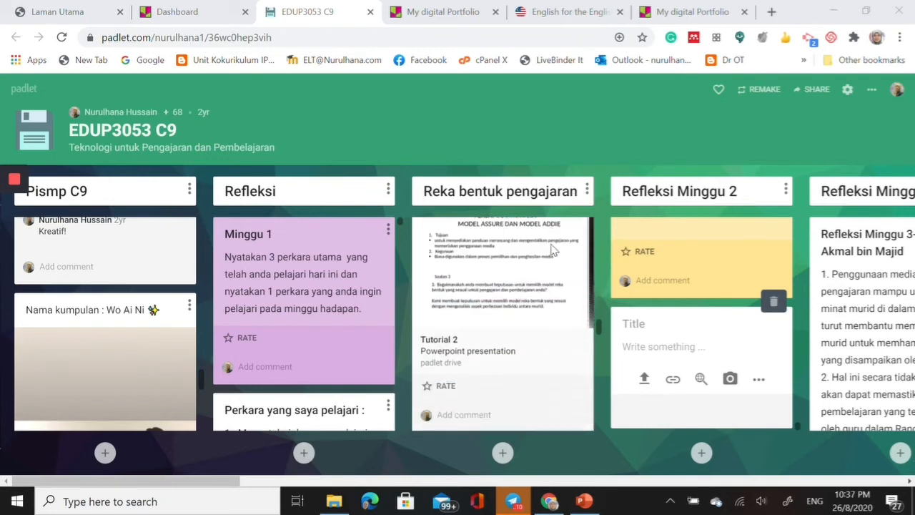
{"action": "scroll", "coordinate": [553, 248], "scroll_direction": "down", "scroll_amount": 6}
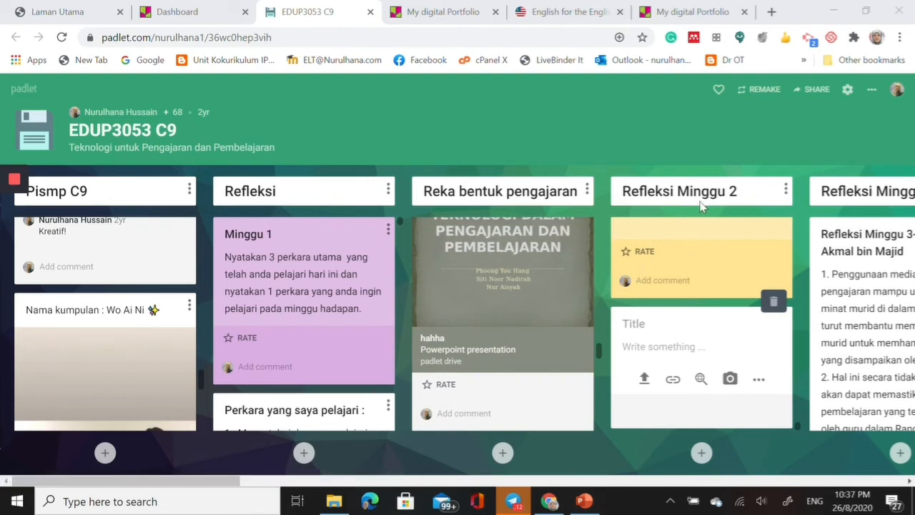
- Read through the "Refleksi Minggu 2" posts and view the remaining columns up to "Ulangkaji"
{"action": "scroll", "coordinate": [741, 309], "scroll_direction": "down", "scroll_amount": 1}
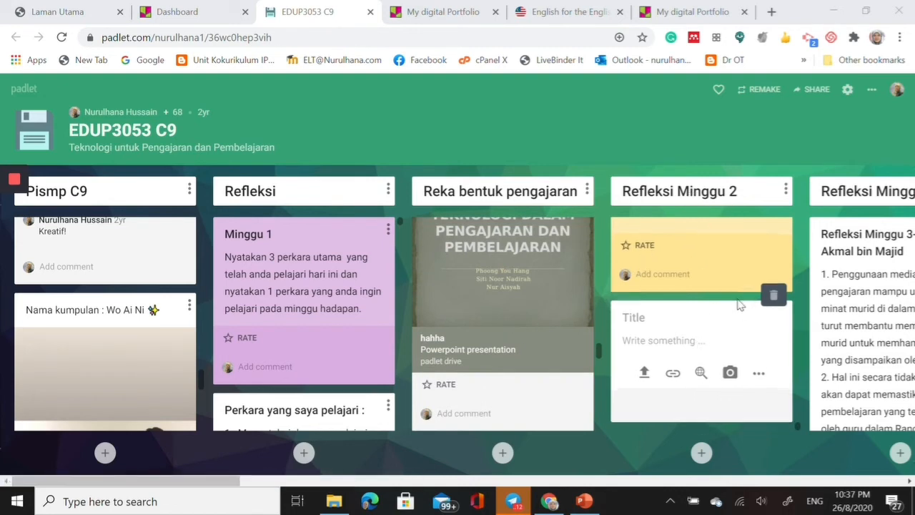
{"action": "scroll", "coordinate": [726, 274], "scroll_direction": "up", "scroll_amount": 10}
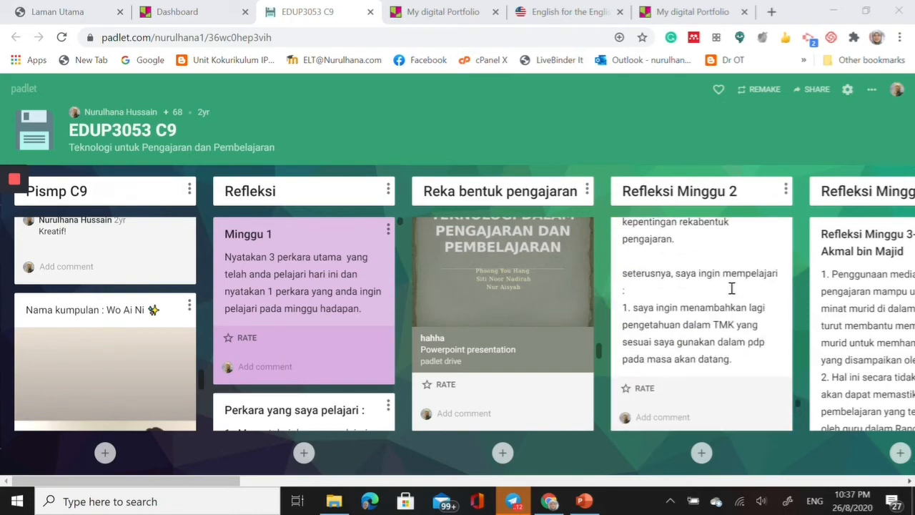
{"action": "scroll", "coordinate": [731, 289], "scroll_direction": "up", "scroll_amount": 10}
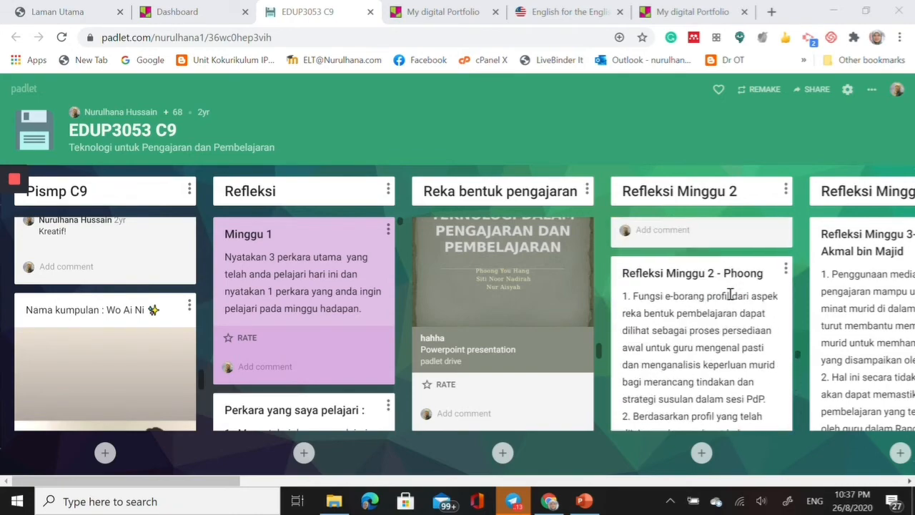
{"action": "scroll", "coordinate": [731, 295], "scroll_direction": "down", "scroll_amount": 5}
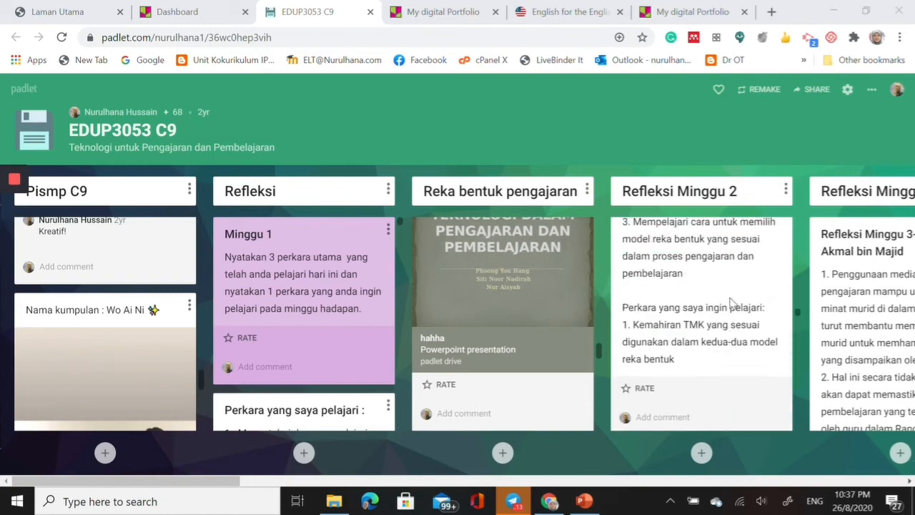
{"action": "scroll", "coordinate": [730, 304], "scroll_direction": "down", "scroll_amount": 10}
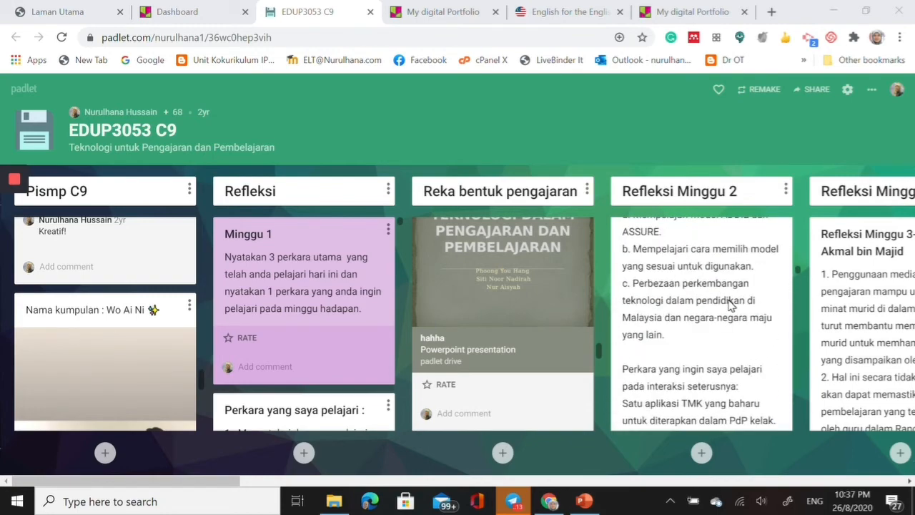
{"action": "scroll", "coordinate": [731, 304], "scroll_direction": "down", "scroll_amount": 10}
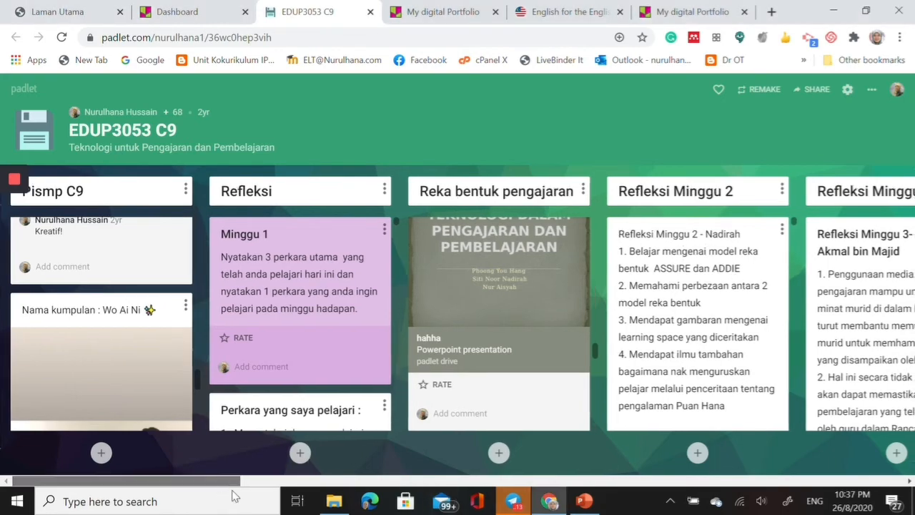
{"action": "left_click_drag", "start_coordinate": [218, 479], "coordinate": [883, 481]}
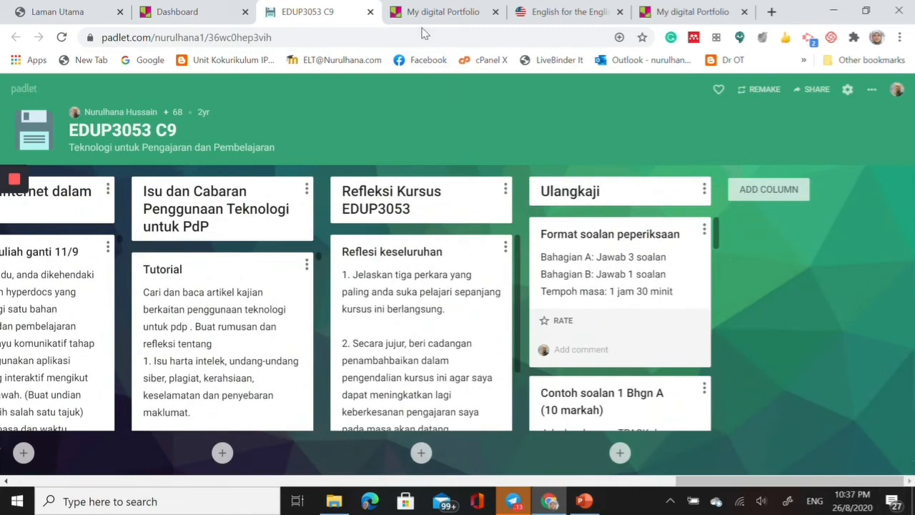
- Switch to the "English for the English Language Teachers" padlet and read the introductions and comments under "Session One - Warmer"
{"action": "left_click", "coordinate": [550, 13]}
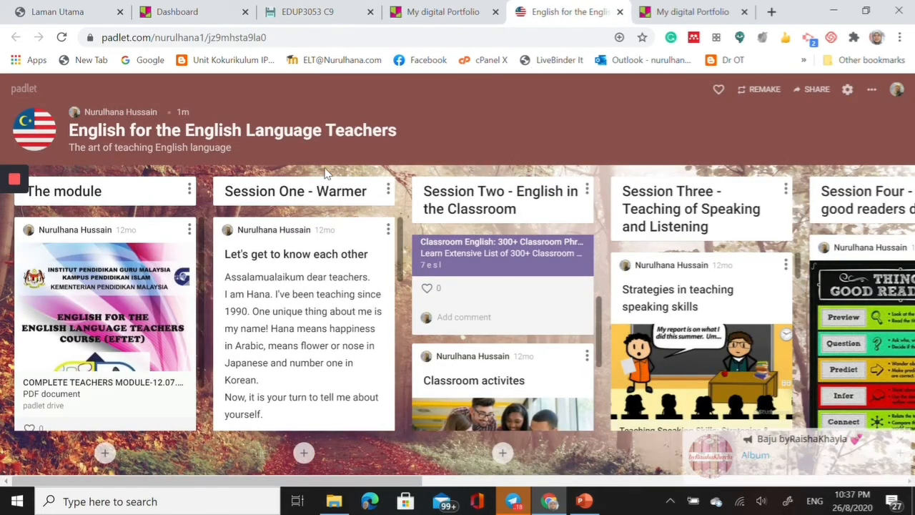
{"action": "left_click", "coordinate": [898, 438]}
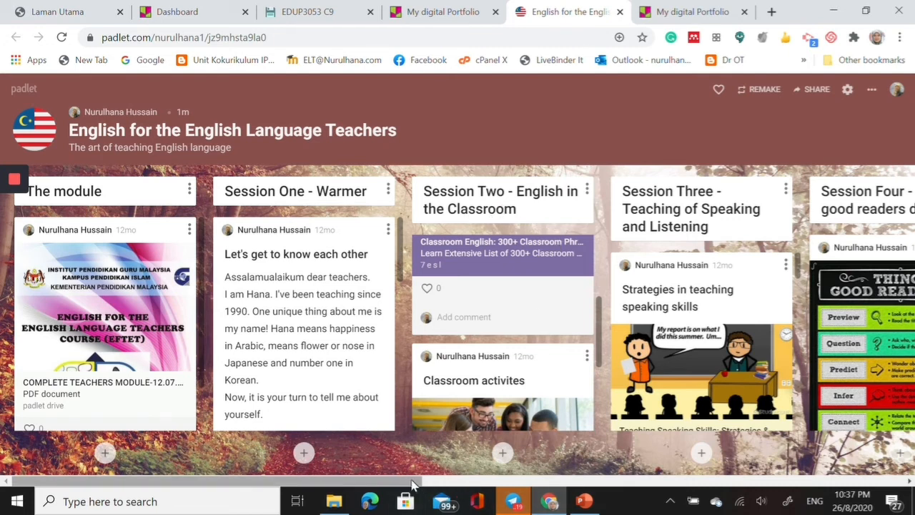
{"action": "scroll", "coordinate": [356, 293], "scroll_direction": "down", "scroll_amount": 5}
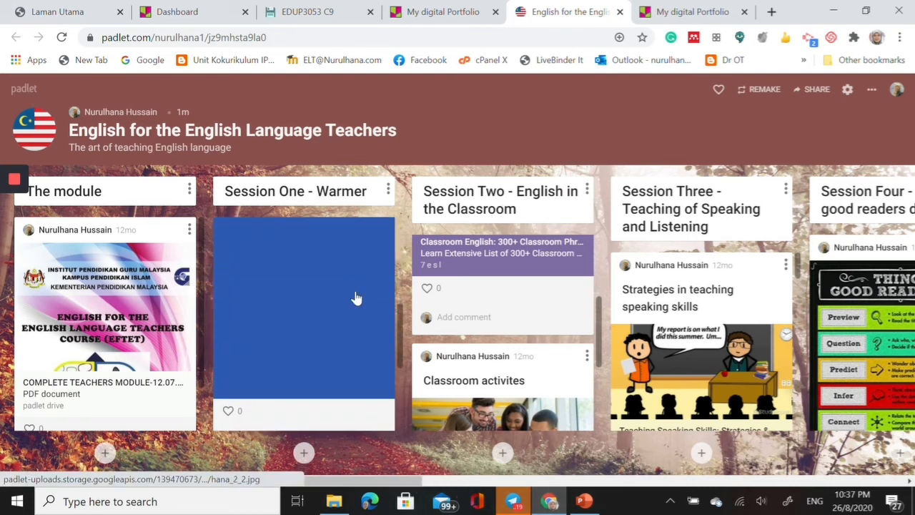
{"action": "scroll", "coordinate": [357, 298], "scroll_direction": "down", "scroll_amount": 5}
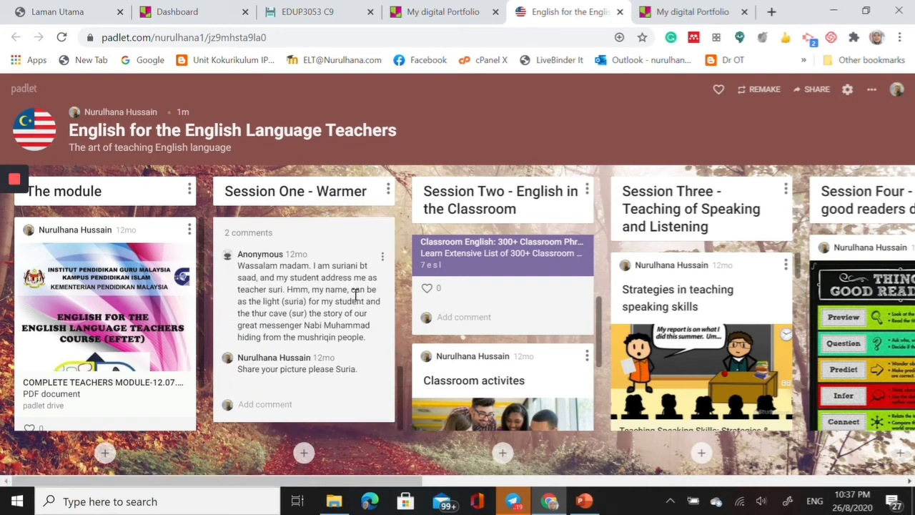
- Examine the linked resources under "Session Two - English in the Classroom" and "Session Three - Teaching of Speaking and Listening"
{"action": "scroll", "coordinate": [532, 258], "scroll_direction": "down", "scroll_amount": 3}
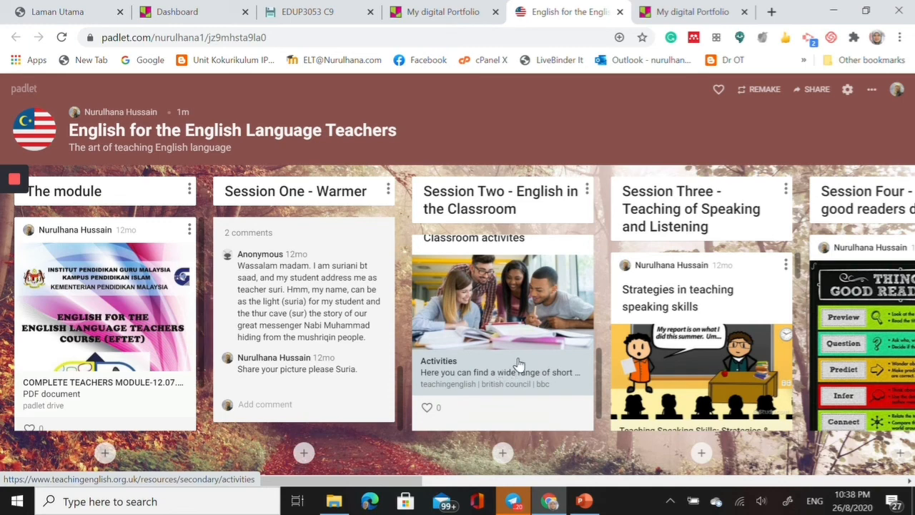
{"action": "scroll", "coordinate": [519, 365], "scroll_direction": "up", "scroll_amount": 3}
{"action": "scroll", "coordinate": [519, 361], "scroll_direction": "down", "scroll_amount": 3}
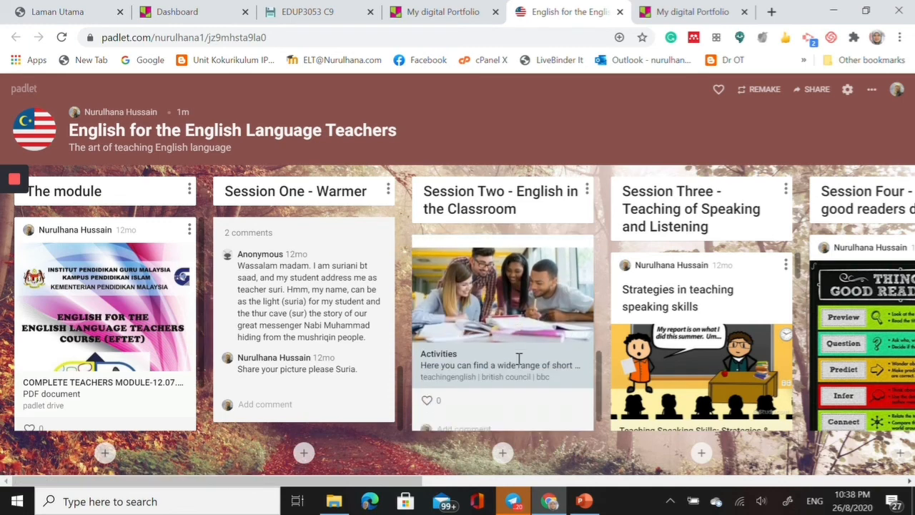
{"action": "scroll", "coordinate": [519, 361], "scroll_direction": "down", "scroll_amount": 1}
{"action": "scroll", "coordinate": [665, 365], "scroll_direction": "down", "scroll_amount": 2}
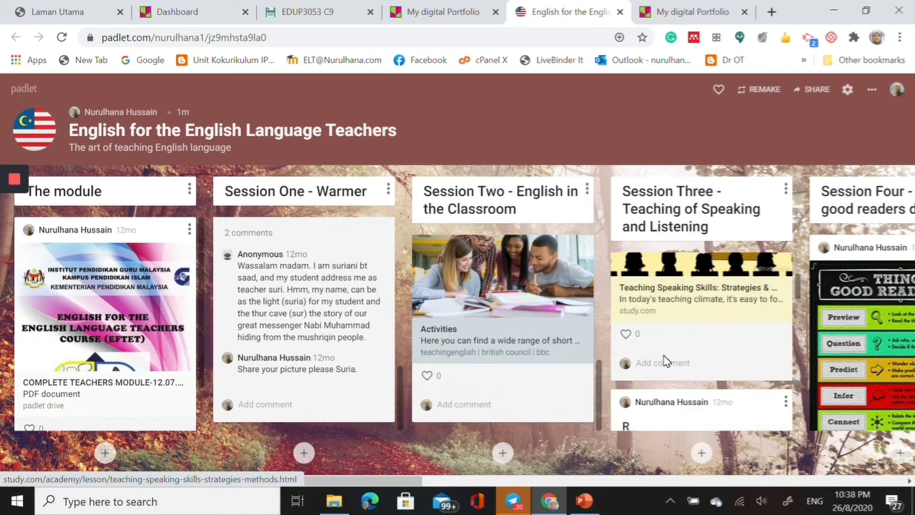
- Examine the listening lab, good-reader strategies and linked reading resources in the "Session Three", "Session Four" and "Session Five - Teaching of Reading" columns
{"action": "scroll", "coordinate": [665, 361], "scroll_direction": "down", "scroll_amount": 1}
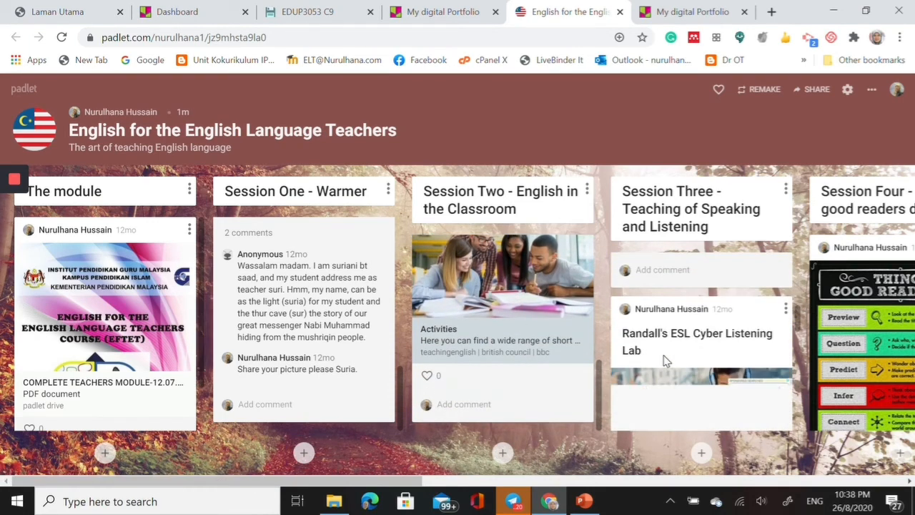
{"action": "left_click", "coordinate": [461, 483]}
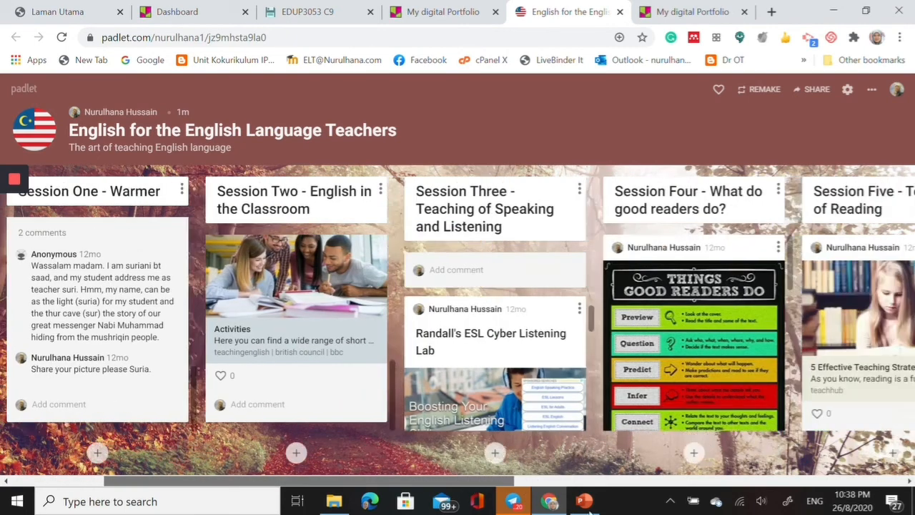
{"action": "scroll", "coordinate": [544, 361], "scroll_direction": "down", "scroll_amount": 2}
{"action": "scroll", "coordinate": [543, 361], "scroll_direction": "down", "scroll_amount": 3}
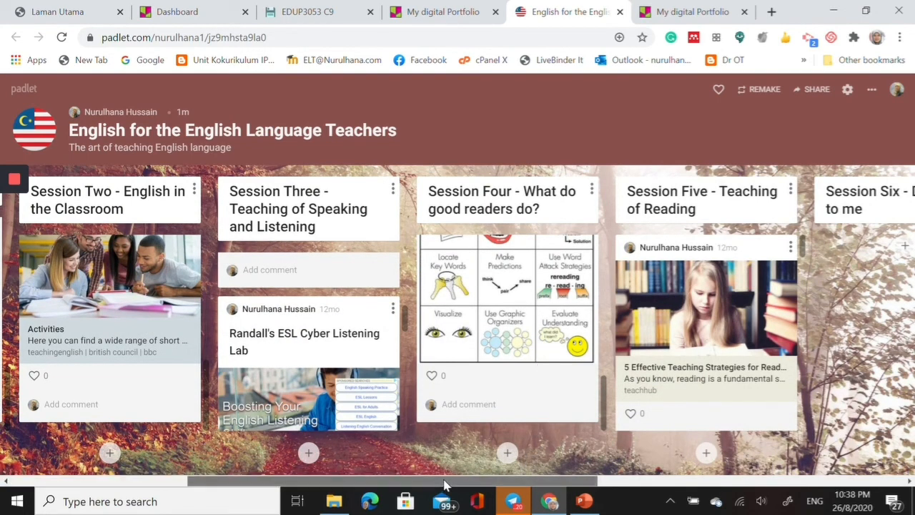
{"action": "left_click_drag", "start_coordinate": [444, 482], "coordinate": [590, 487]}
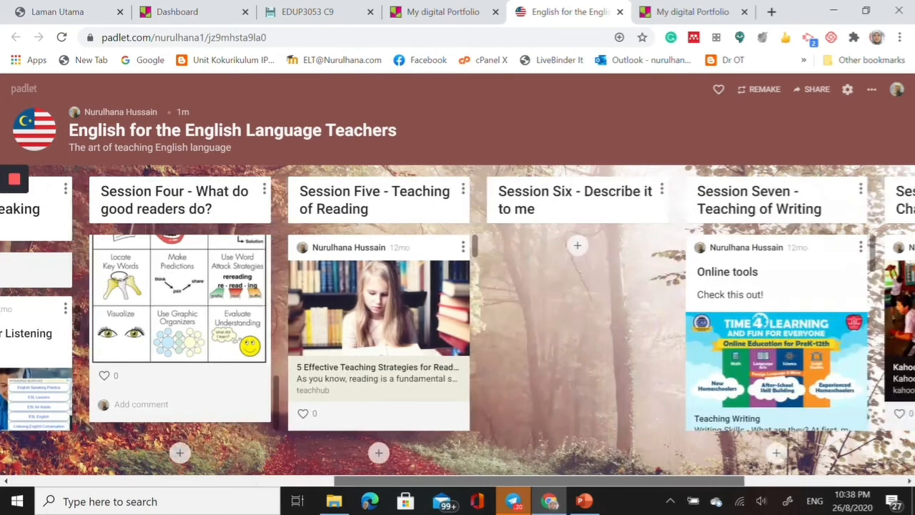
{"action": "scroll", "coordinate": [395, 332], "scroll_direction": "down", "scroll_amount": 4}
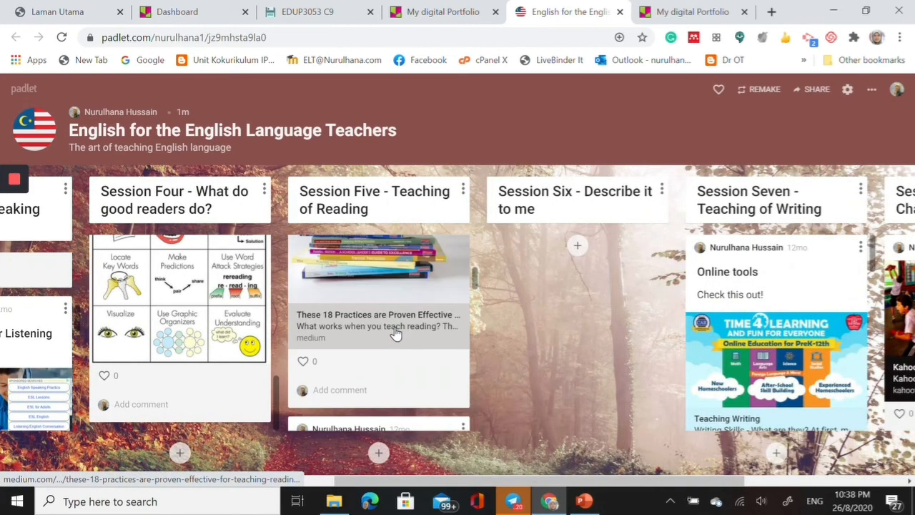
{"action": "scroll", "coordinate": [395, 332], "scroll_direction": "down", "scroll_amount": 6}
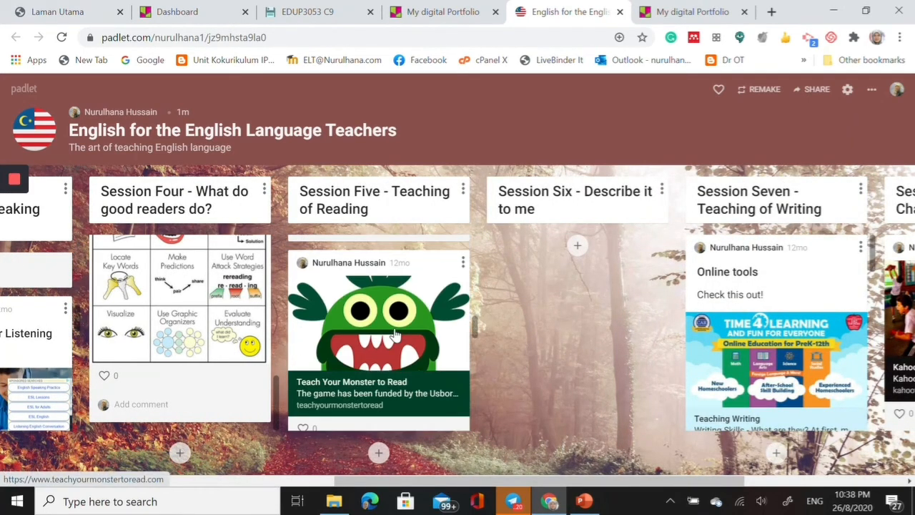
{"action": "scroll", "coordinate": [395, 336], "scroll_direction": "down", "scroll_amount": 6}
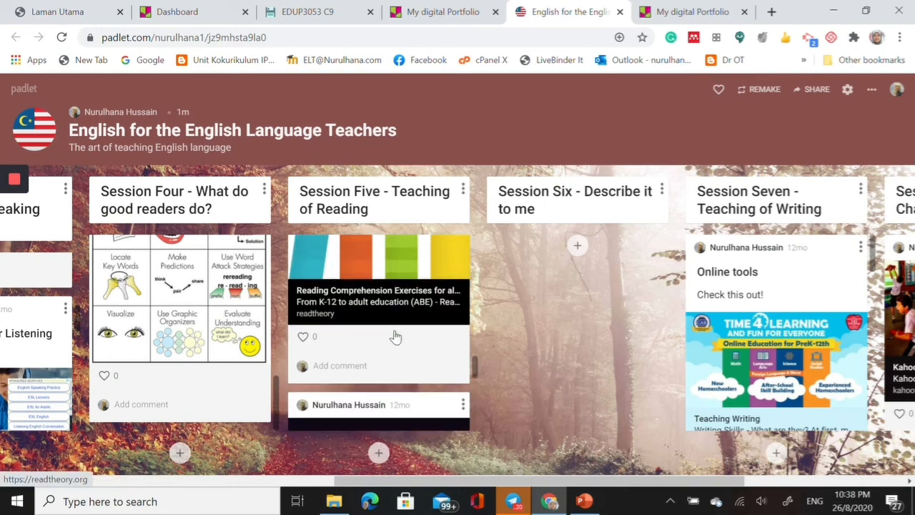
{"action": "scroll", "coordinate": [395, 335], "scroll_direction": "down", "scroll_amount": 3}
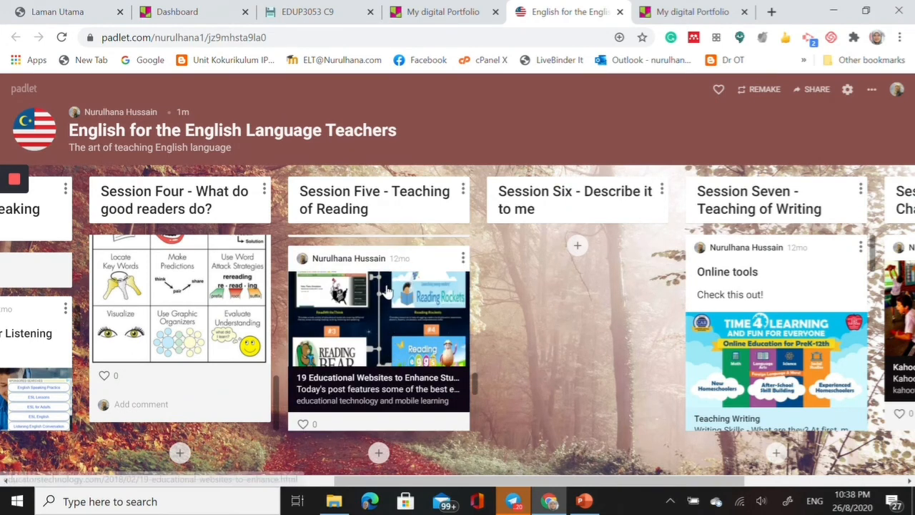
- Examine the linked learning tools under "Session Eight - Beyond Chalk and Talk" and return to the first column of the padlet
{"action": "left_click_drag", "start_coordinate": [516, 486], "coordinate": [667, 510]}
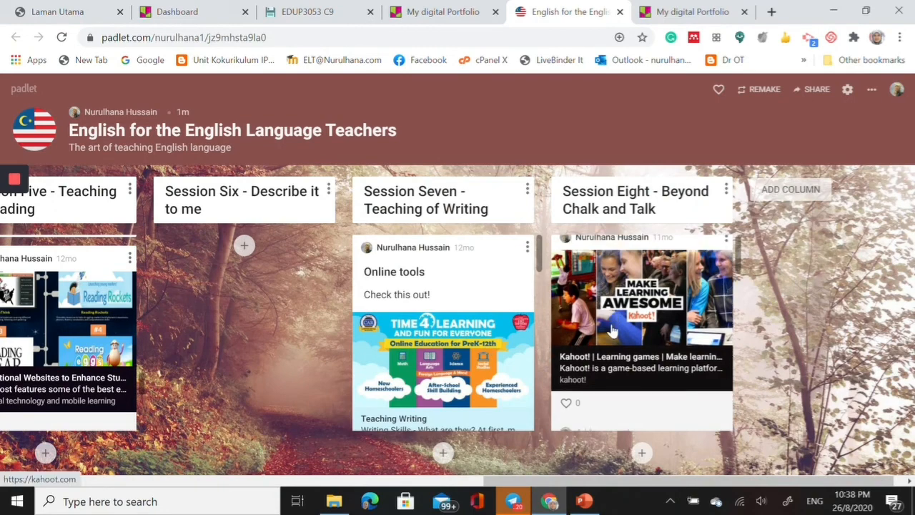
{"action": "scroll", "coordinate": [608, 329], "scroll_direction": "down", "scroll_amount": 3}
{"action": "scroll", "coordinate": [612, 334], "scroll_direction": "down", "scroll_amount": 2}
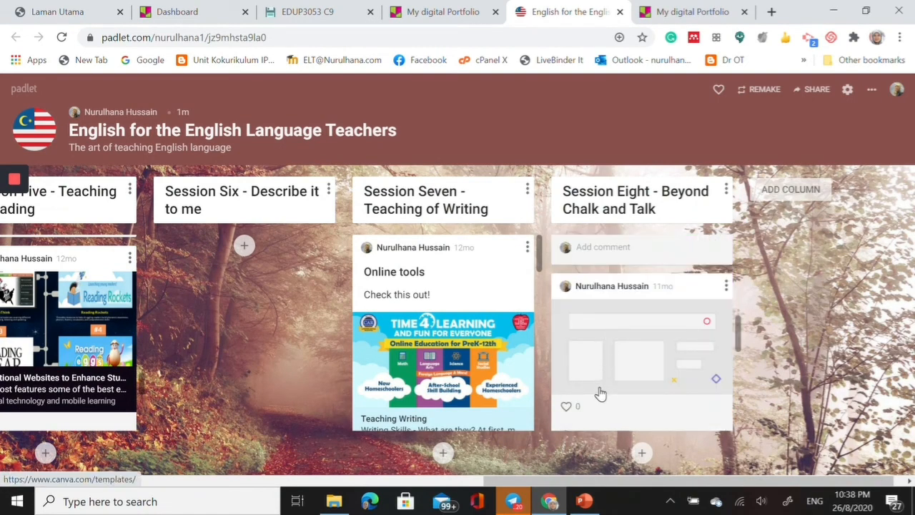
{"action": "scroll", "coordinate": [601, 393], "scroll_direction": "up", "scroll_amount": 4}
{"action": "scroll", "coordinate": [599, 400], "scroll_direction": "down", "scroll_amount": 2}
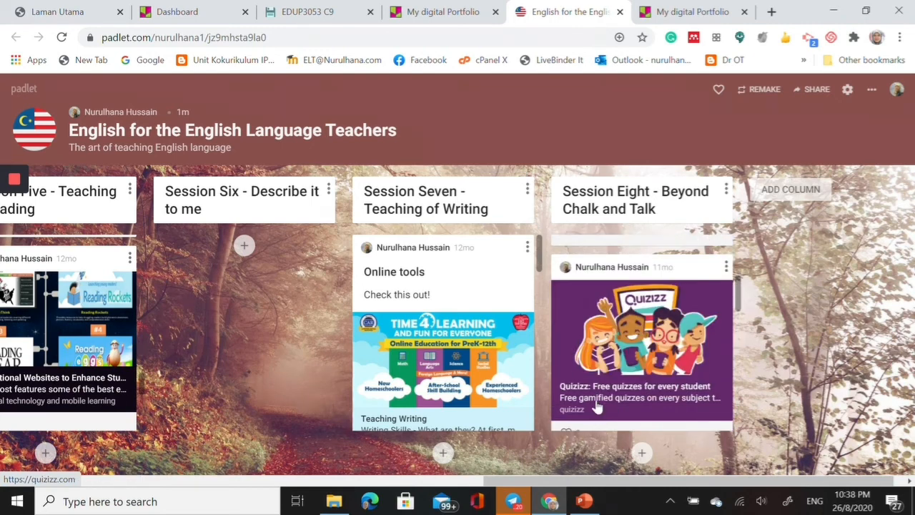
{"action": "scroll", "coordinate": [598, 406], "scroll_direction": "up", "scroll_amount": 2}
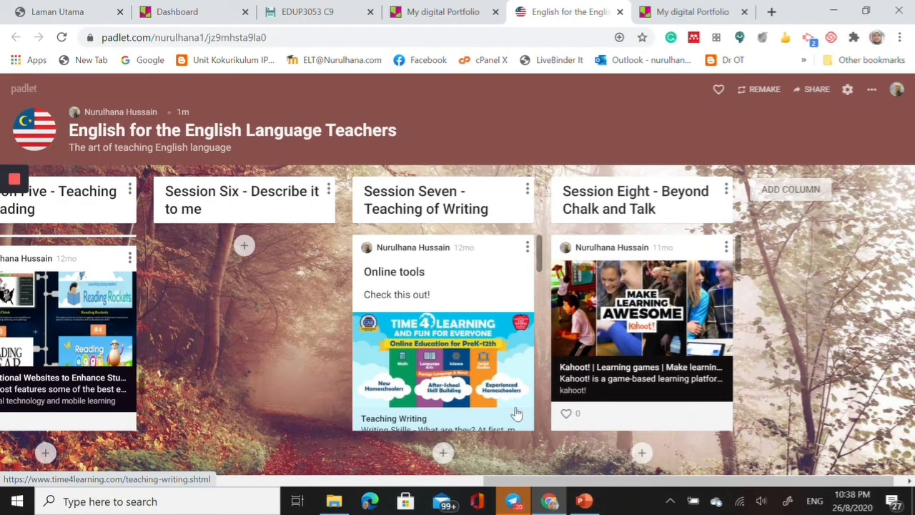
{"action": "left_click_drag", "start_coordinate": [509, 481], "coordinate": [6, 454]}
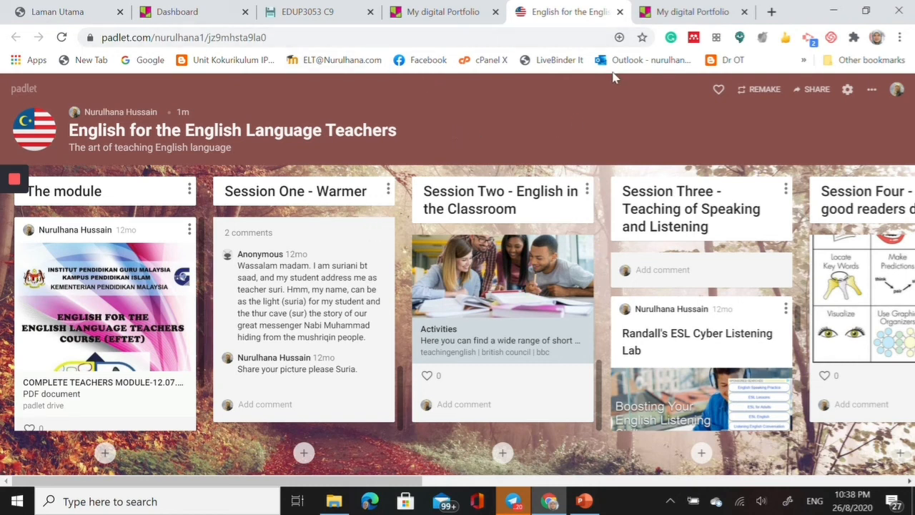
- Switch to the "My digital Portfolio" padlet with the coursework description and read the sample posts under "Introduction" and "Listening activities"
{"action": "left_click", "coordinate": [681, 15]}
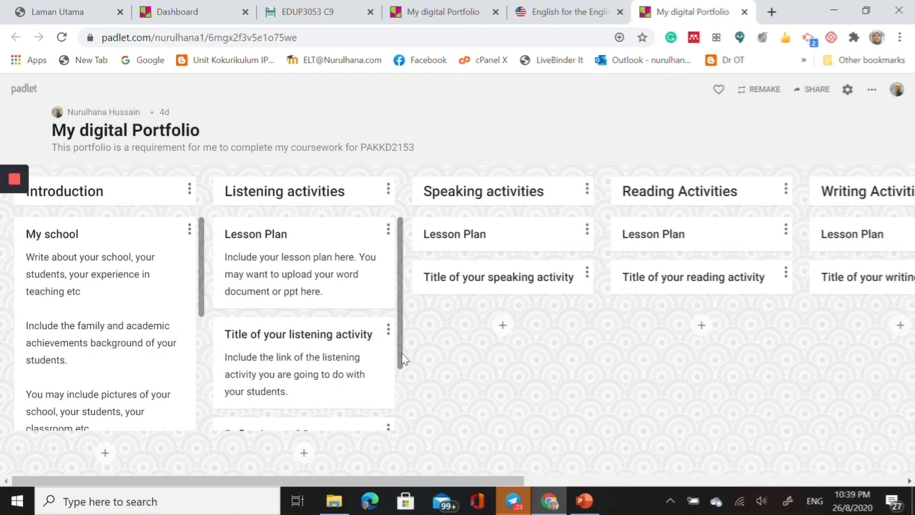
{"action": "scroll", "coordinate": [402, 357], "scroll_direction": "down", "scroll_amount": 1}
{"action": "scroll", "coordinate": [406, 351], "scroll_direction": "up", "scroll_amount": 1}
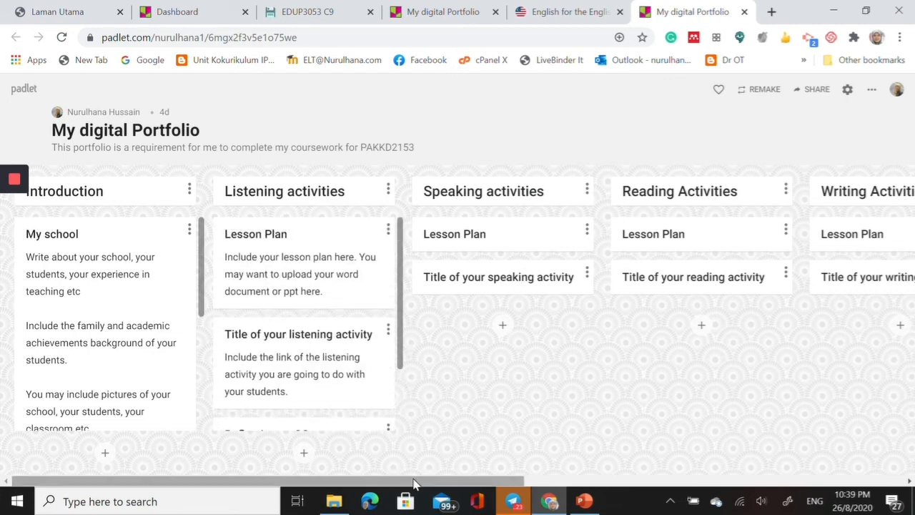
{"action": "left_click_drag", "start_coordinate": [415, 482], "coordinate": [368, 463]}
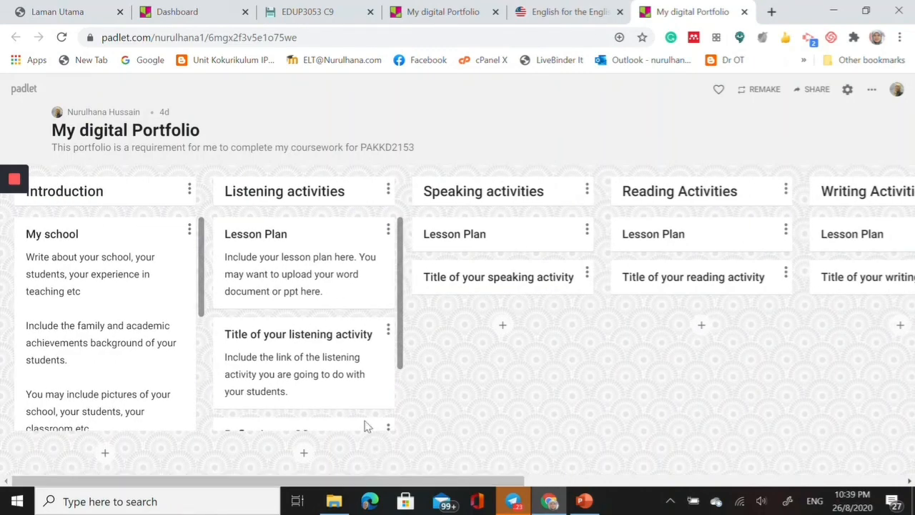